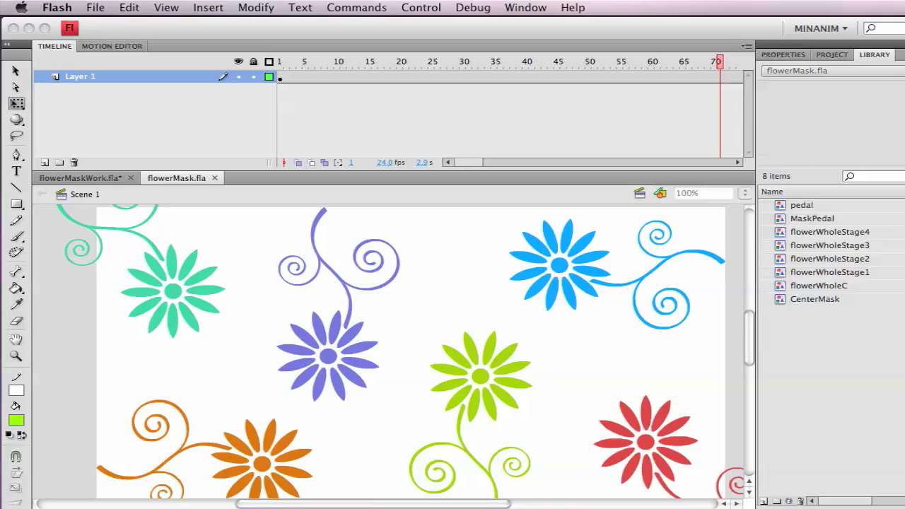
Test the flower animation as a movie with Cmd+Enter, then close the flowerMask.swf preview
key("super+Return")
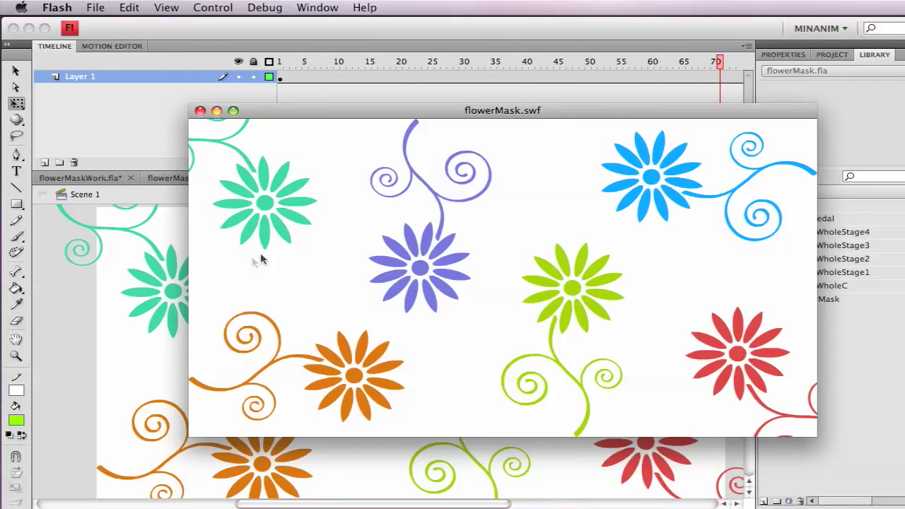
left_click(200, 111)
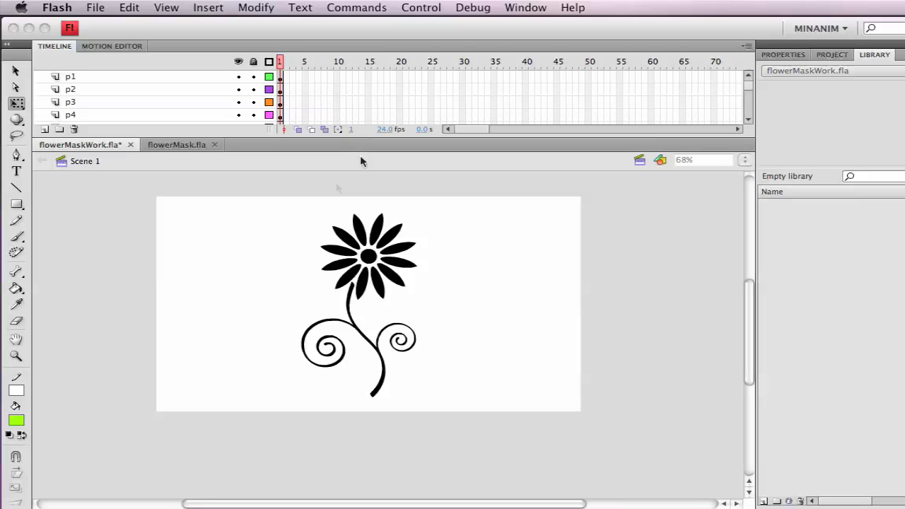
left_click(409, 264)
left_click(403, 249)
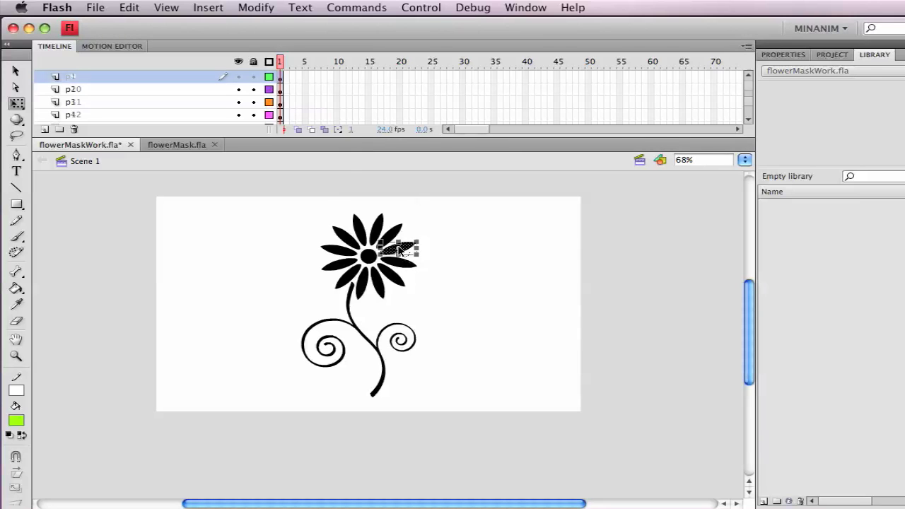
left_click(345, 242)
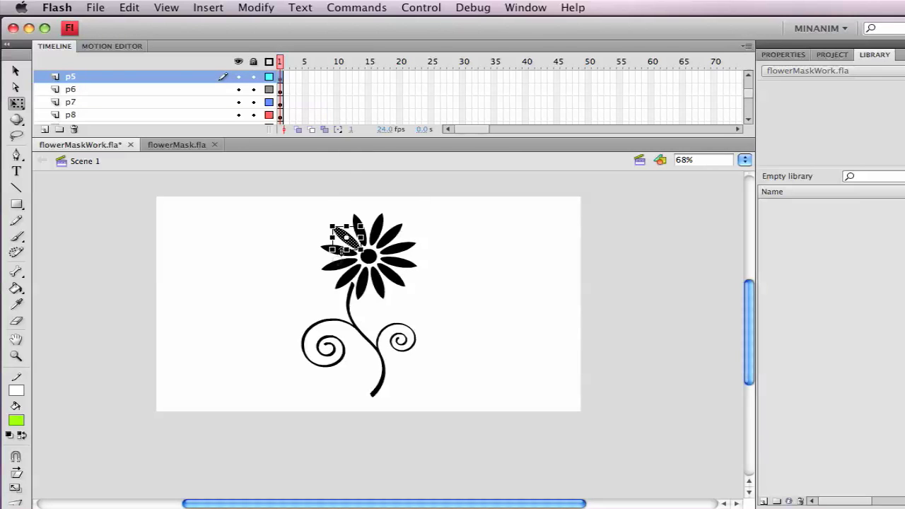
left_click(339, 275)
left_click(342, 281)
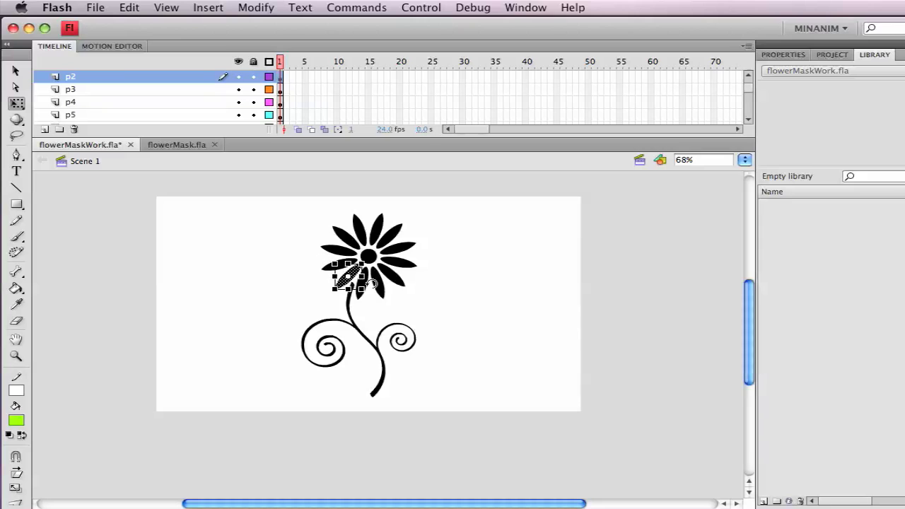
left_click(449, 318)
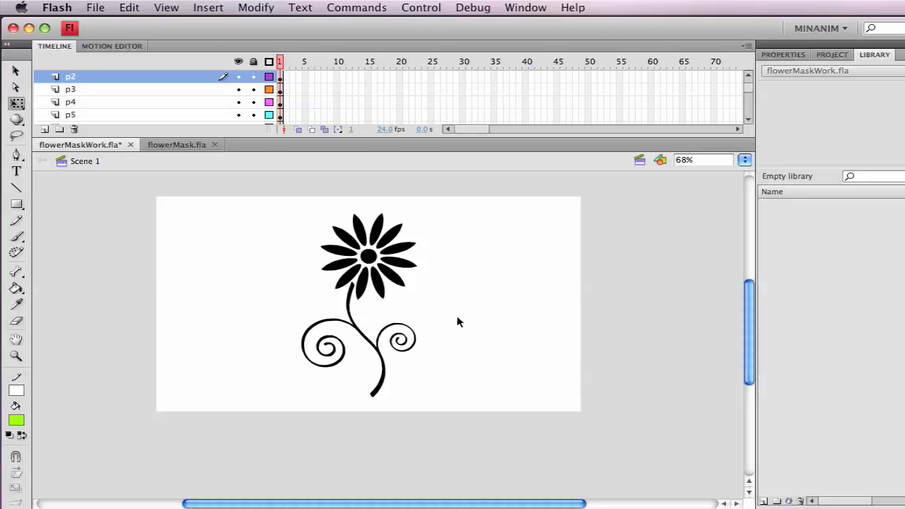
left_click(175, 145)
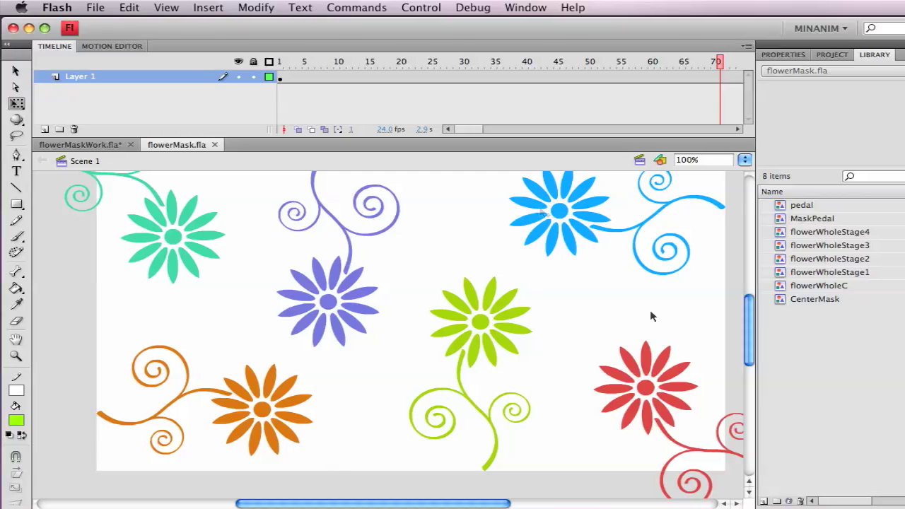
left_click(84, 146)
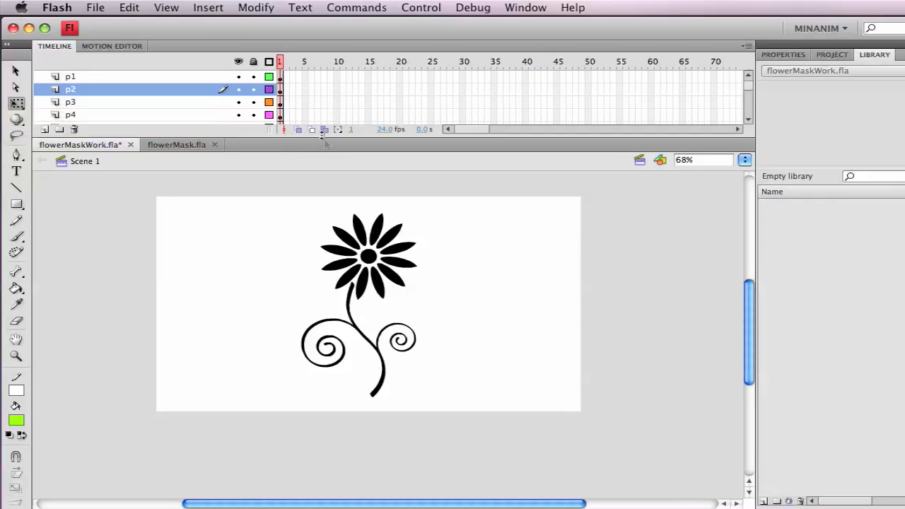
Select frame 1 on layers p1 through curl and cut those frames via Edit > Timeline > Cut Frames
left_click_drag(322, 136, 295, 287)
scroll(488, 380, "down", 2)
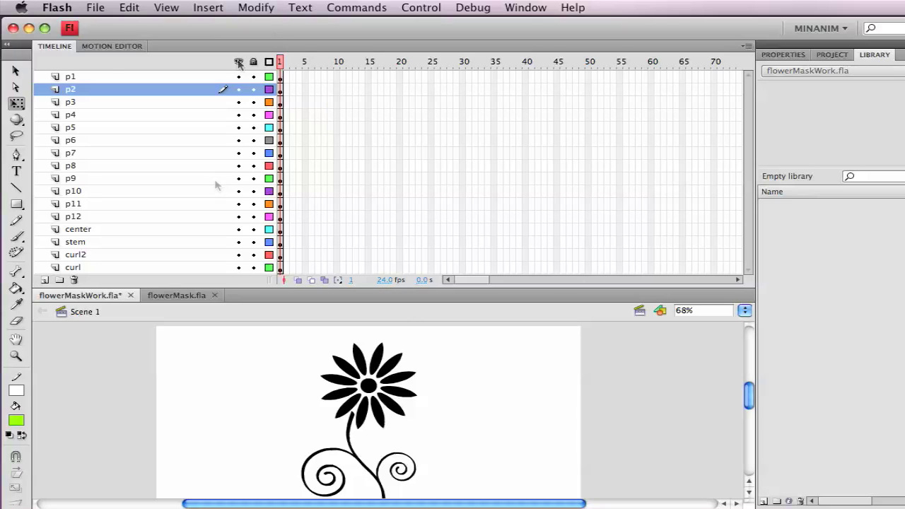
left_click(281, 268)
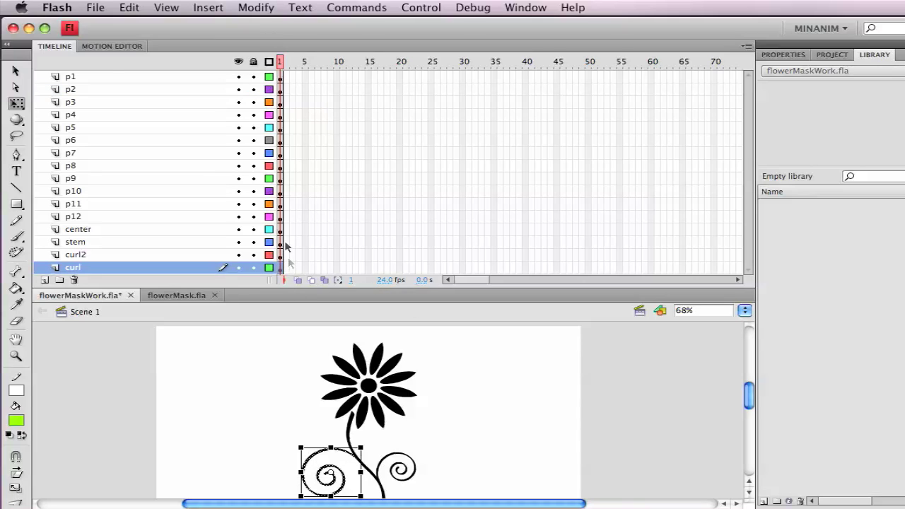
left_click(282, 76, "shift")
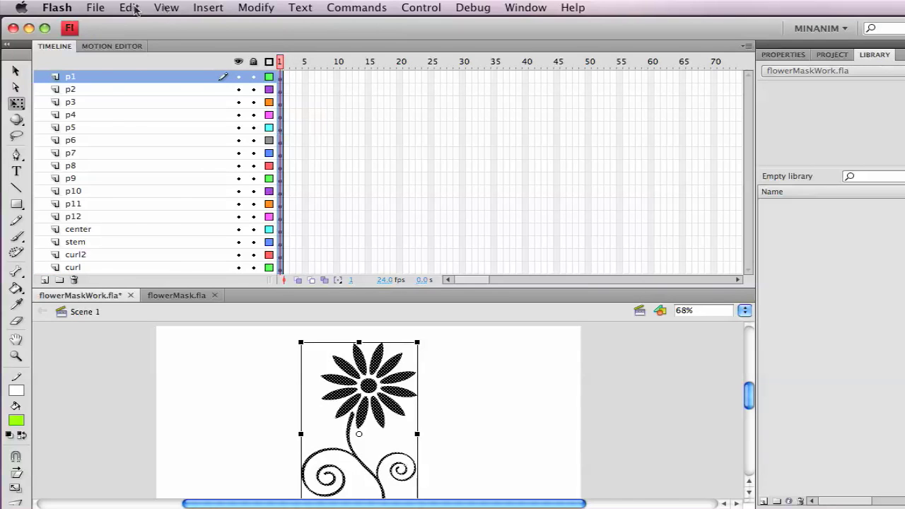
left_click(129, 8)
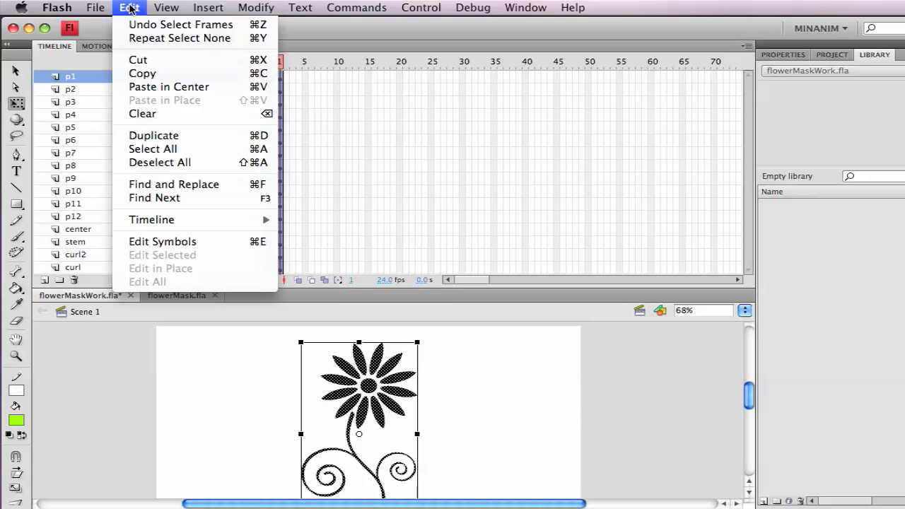
mouse_move(217, 220)
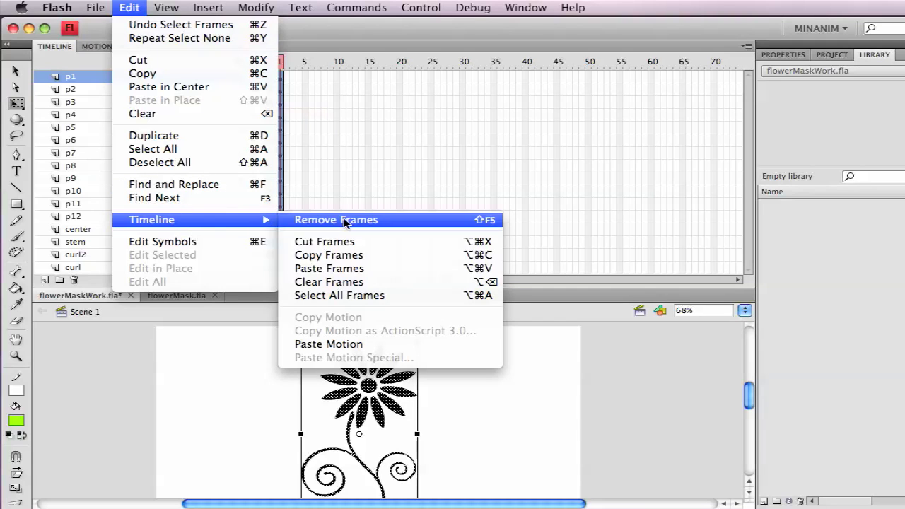
left_click(350, 243)
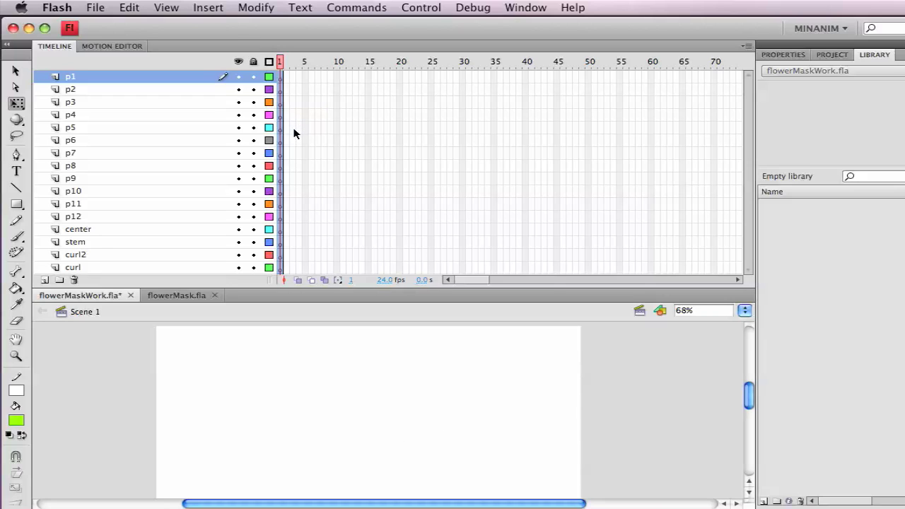
left_click(137, 7)
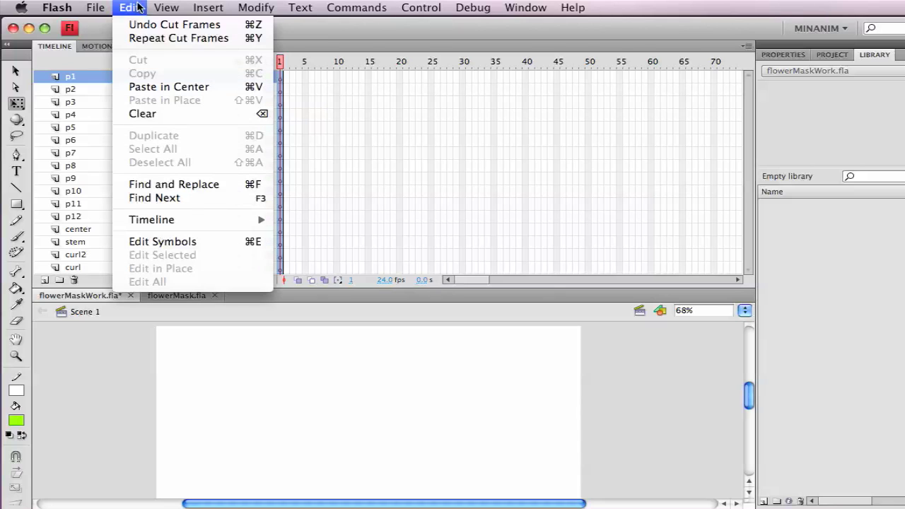
left_click(138, 7)
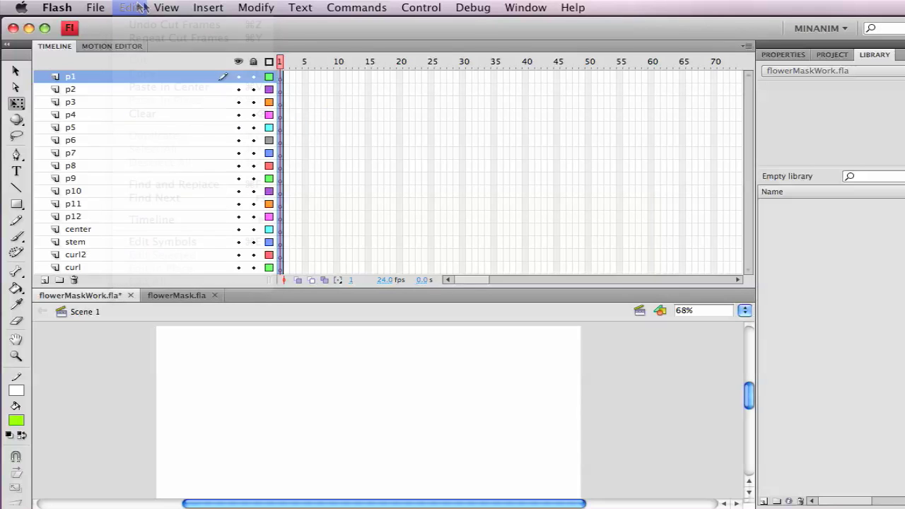
Create a new graphic symbol named flowerGrow
left_click(214, 7)
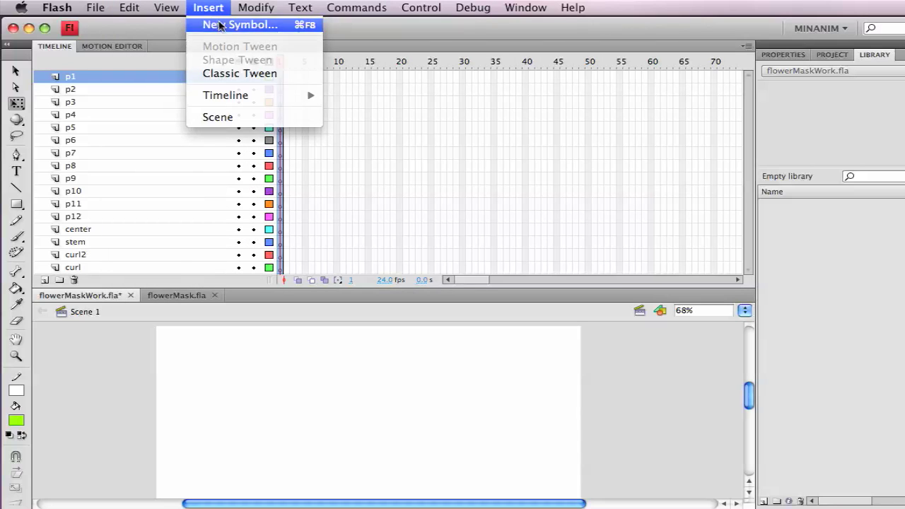
left_click(219, 25)
left_click_drag(588, 156, 459, 111)
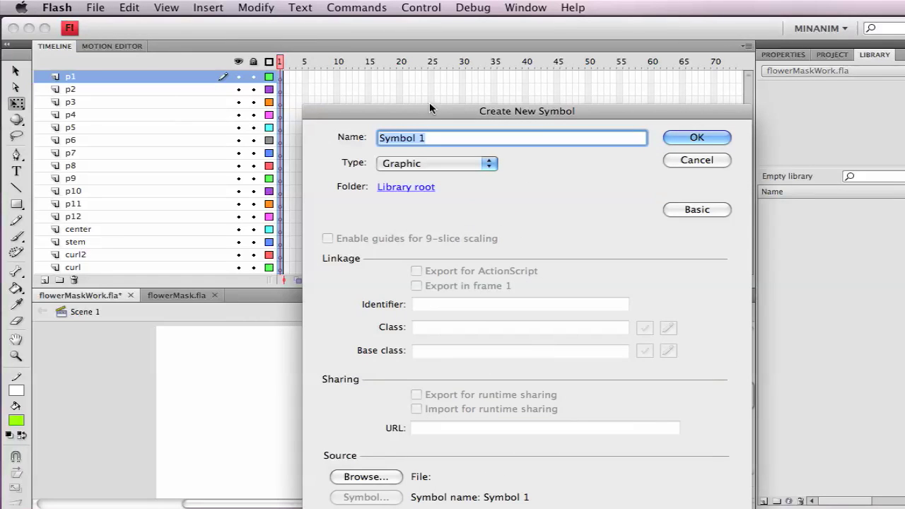
type("flow")
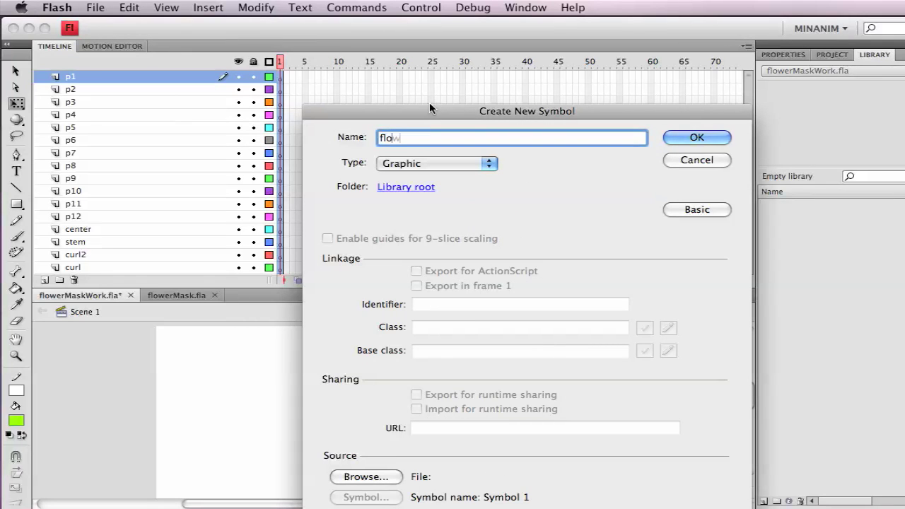
type("erGrow")
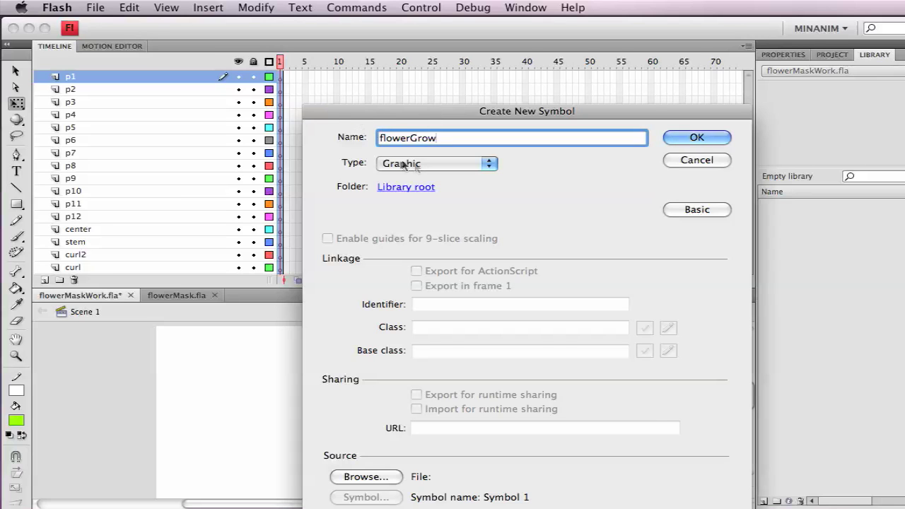
left_click(680, 138)
Paste the cut flower frames into frame 1 of the flowerGrow symbol's timeline
left_click(281, 76)
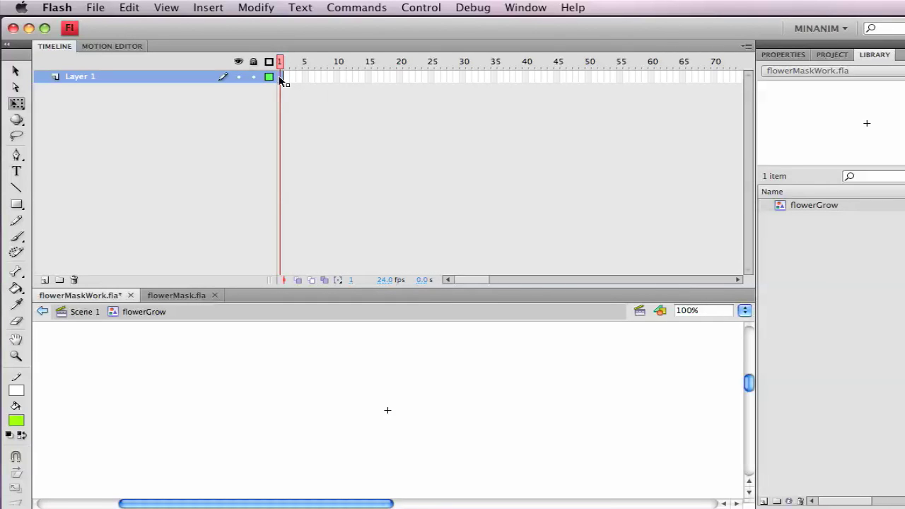
left_click(138, 9)
mouse_move(202, 223)
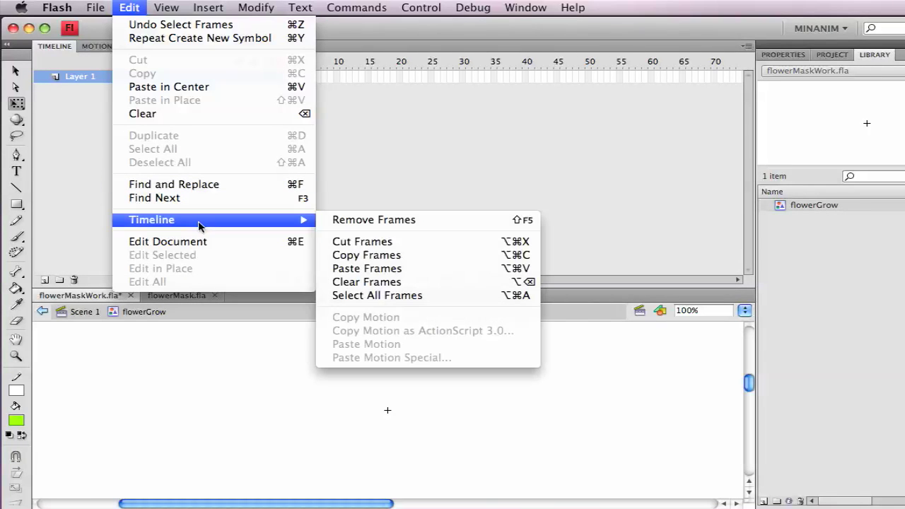
left_click(350, 268)
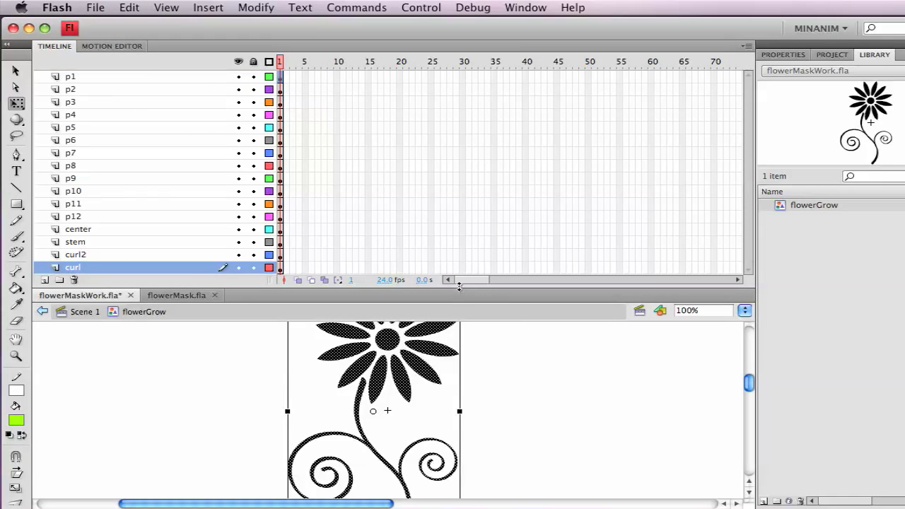
left_click_drag(456, 286, 459, 238)
scroll(315, 113, "down", 3)
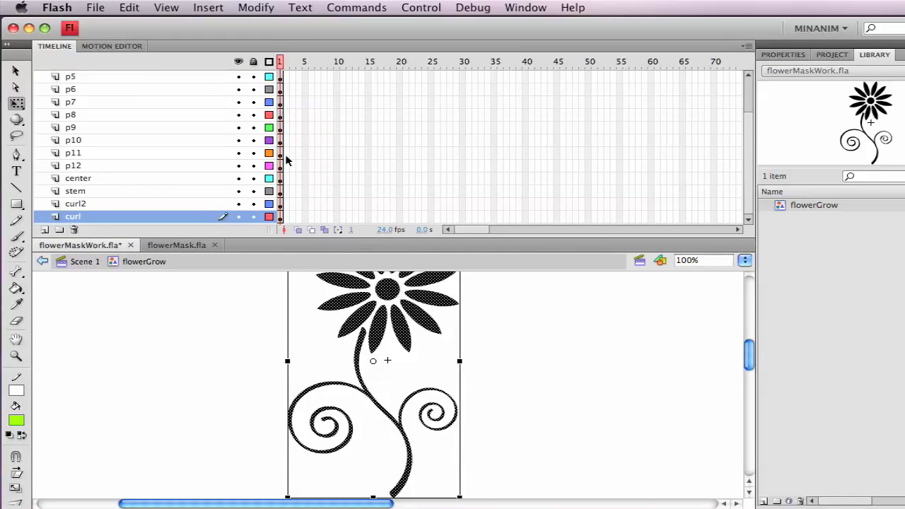
scroll(283, 159, "up", 3)
scroll(110, 146, "down", 3)
Back in Scene 1, delete layers p1 through curl2
left_click(84, 261)
scroll(115, 86, "down", 3)
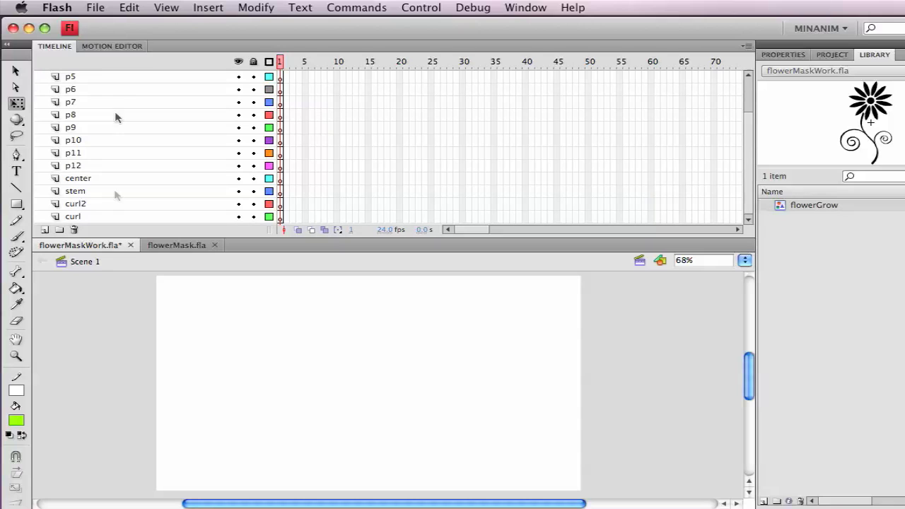
left_click(102, 200)
scroll(107, 182, "up", 3)
left_click(91, 83, "shift")
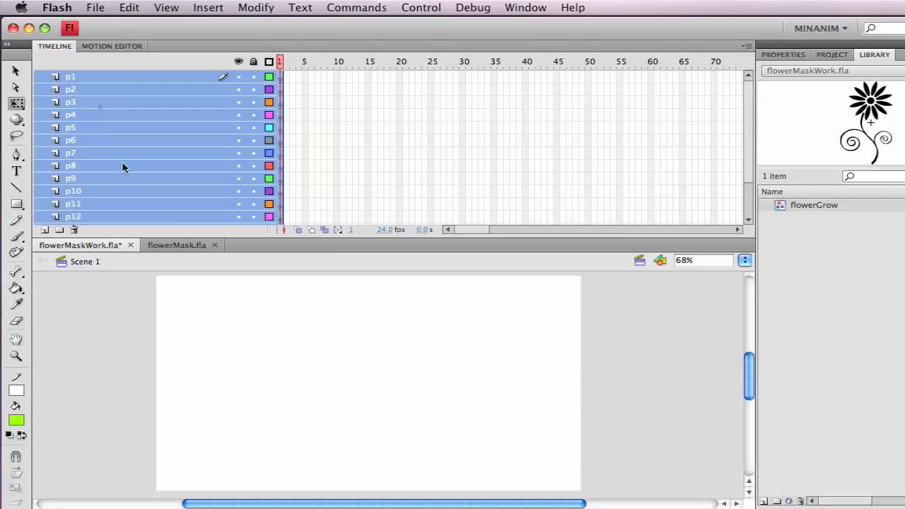
scroll(122, 162, "down", 3)
left_click(74, 230)
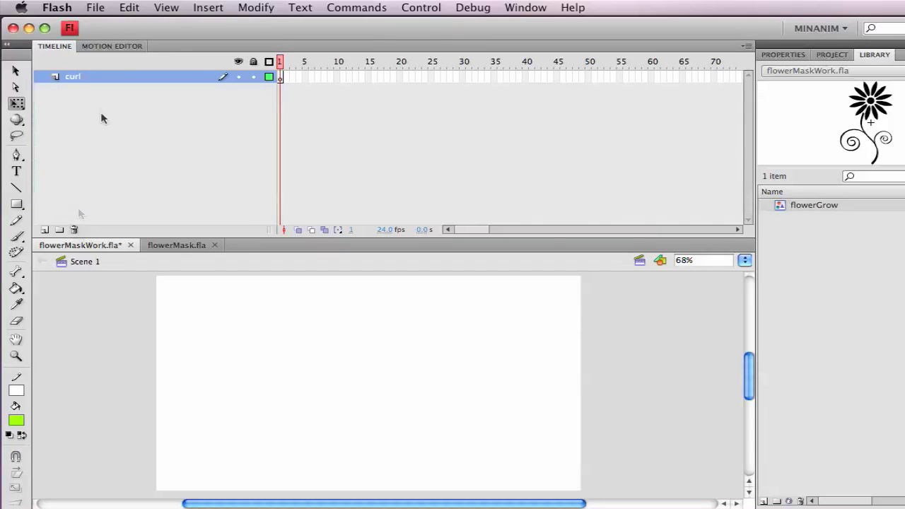
Rename the remaining curl layer to 'main' and reopen flowerGrow from the Library, zoomed on the flower
double_click(75, 76)
type("main")
key("Return")
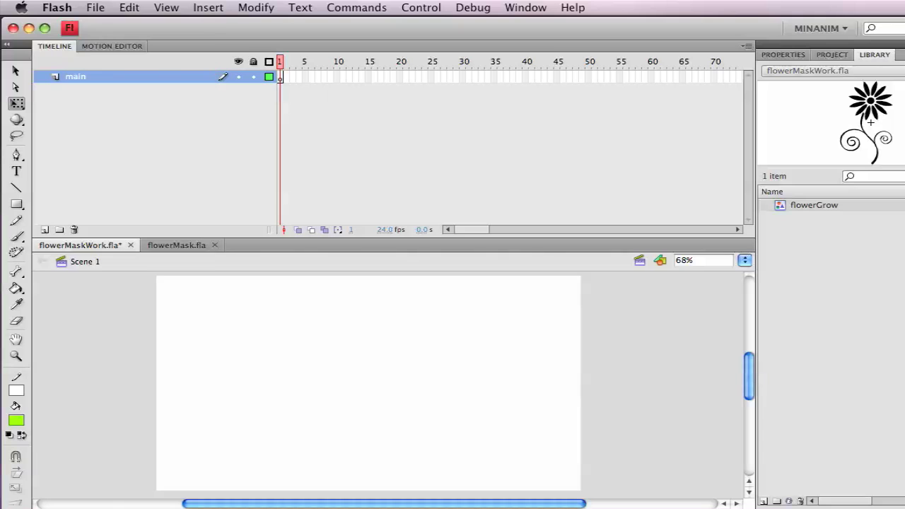
double_click(780, 206)
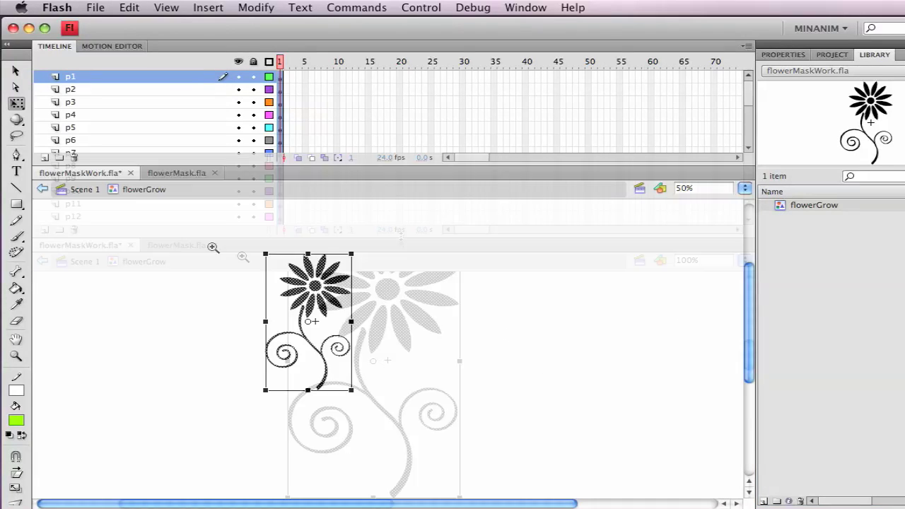
left_click_drag(213, 246, 461, 448)
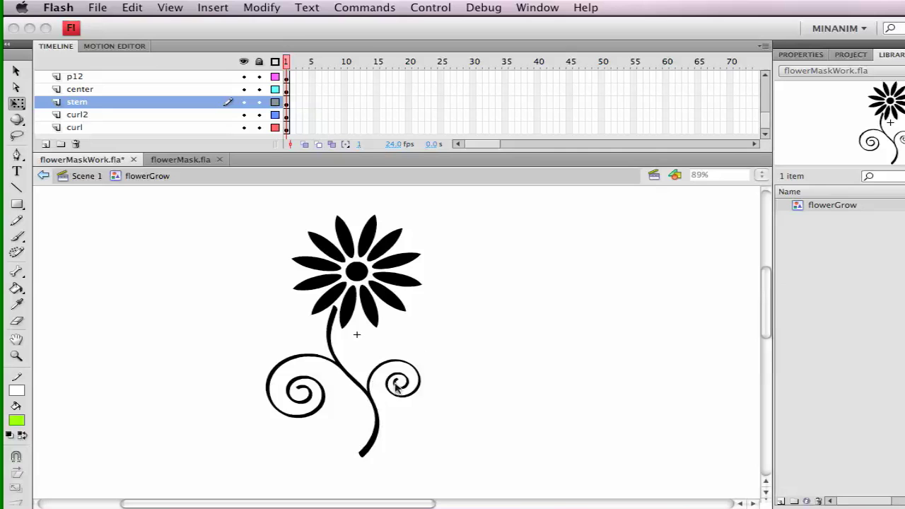
Insert a new empty layer, Layer 18, above the stem layer
left_click(76, 129)
left_click(84, 128)
left_click(96, 114)
left_click(98, 103)
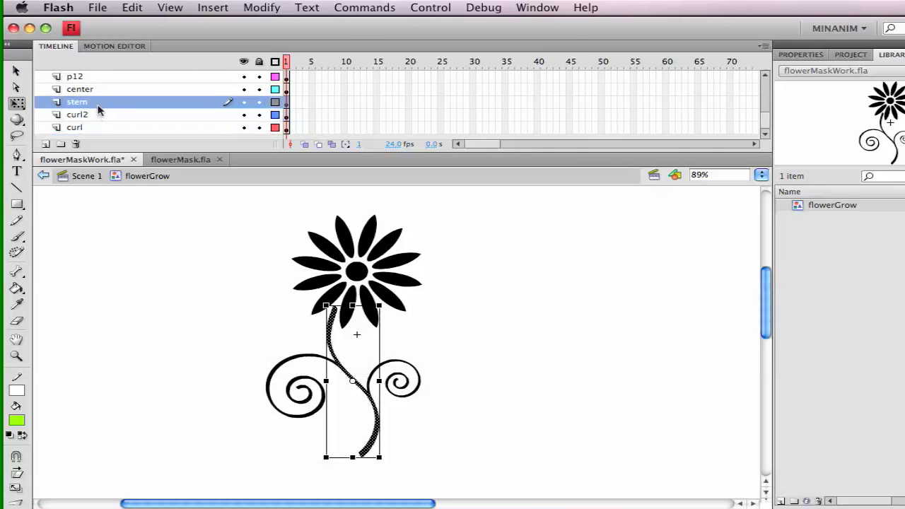
left_click(94, 115)
left_click(95, 127)
left_click(98, 103)
left_click(46, 144)
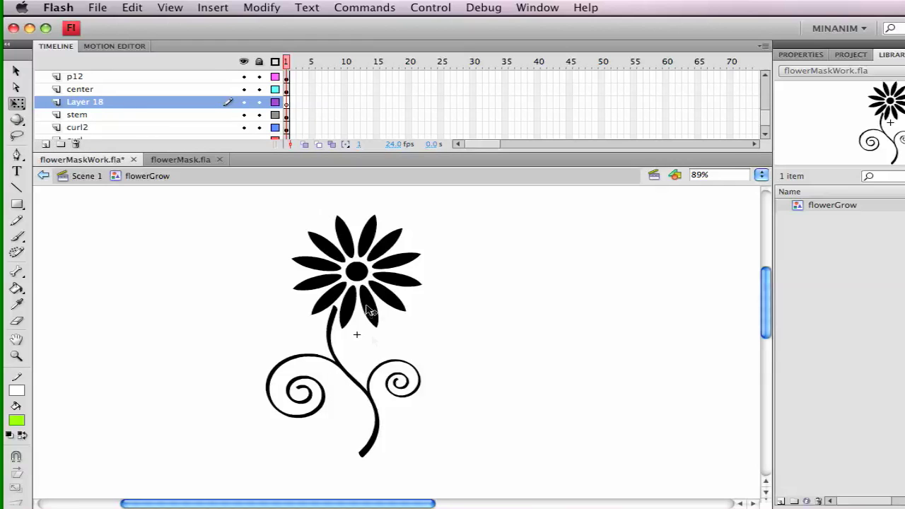
Copy the stem and both curls and paste them in place on Layer 18
left_click(369, 397)
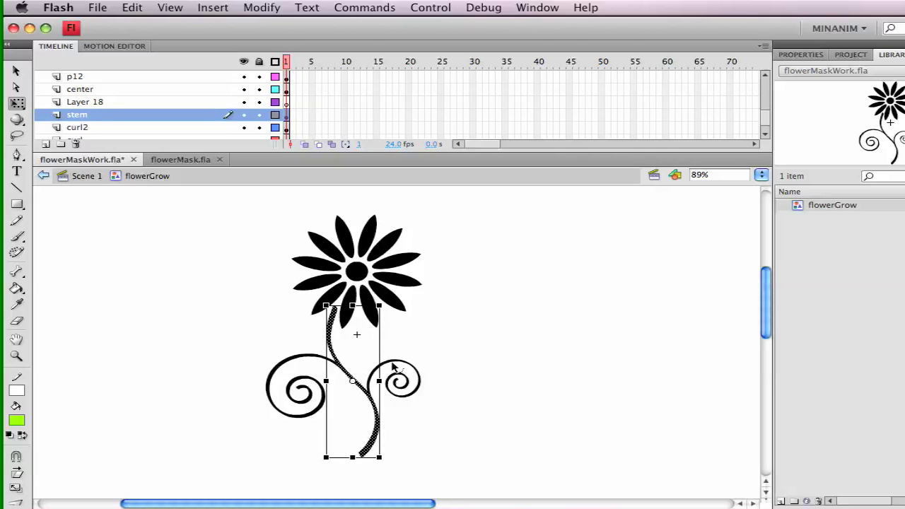
left_click(394, 367, "shift")
left_click(309, 364, "shift")
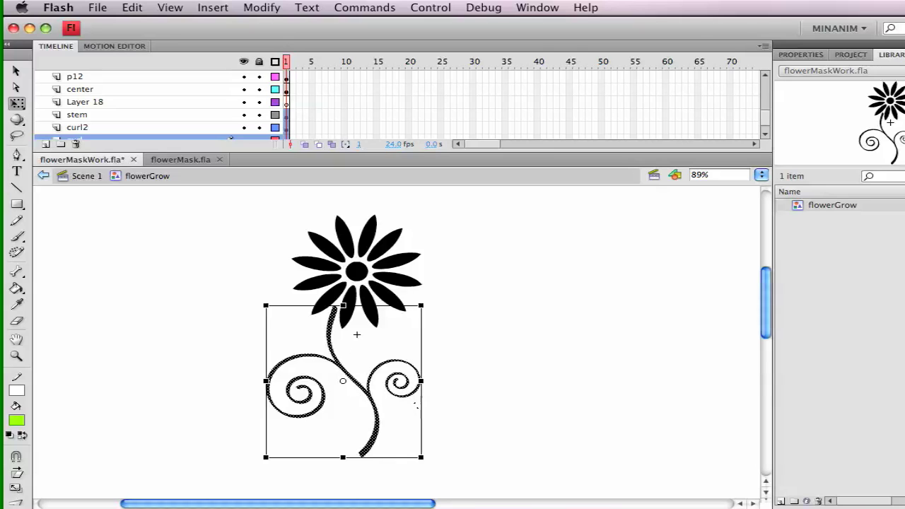
left_click(153, 103)
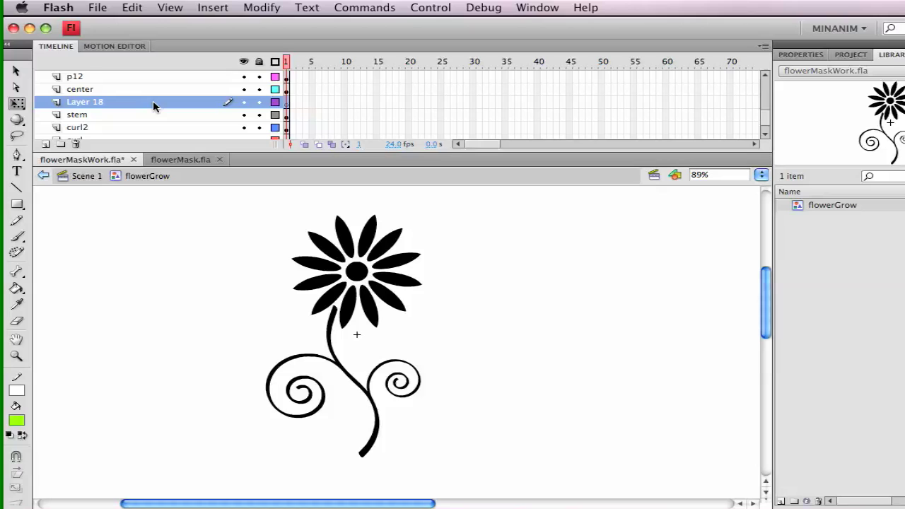
left_click(153, 102)
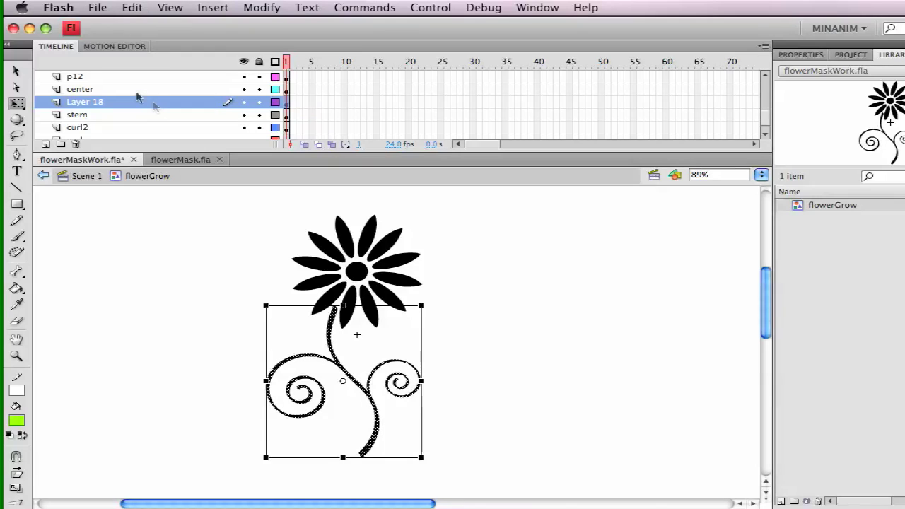
left_click(135, 7)
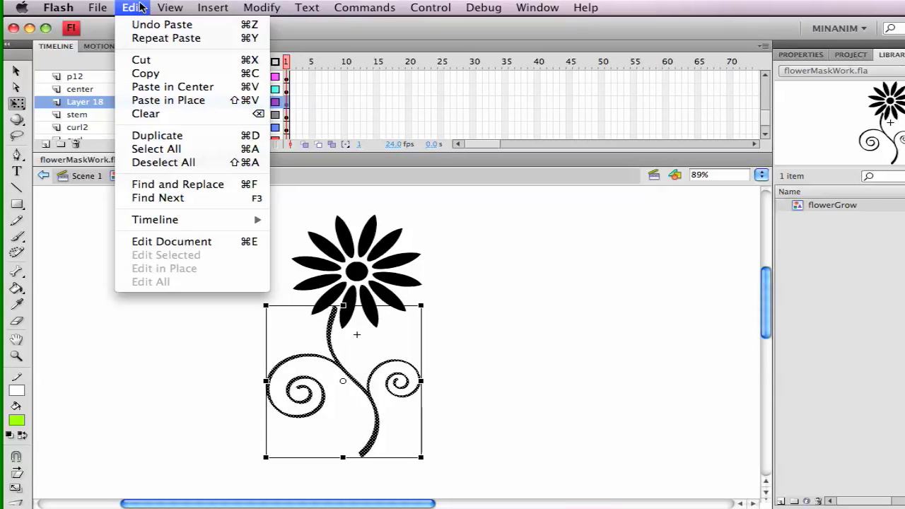
left_click(68, 221)
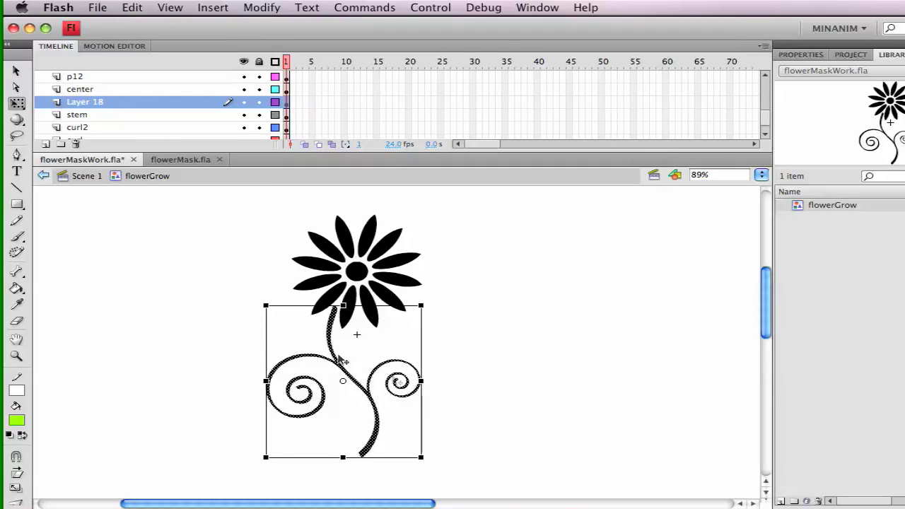
Fill the copied stem and curls on Layer 18 with lime green
left_click(20, 422)
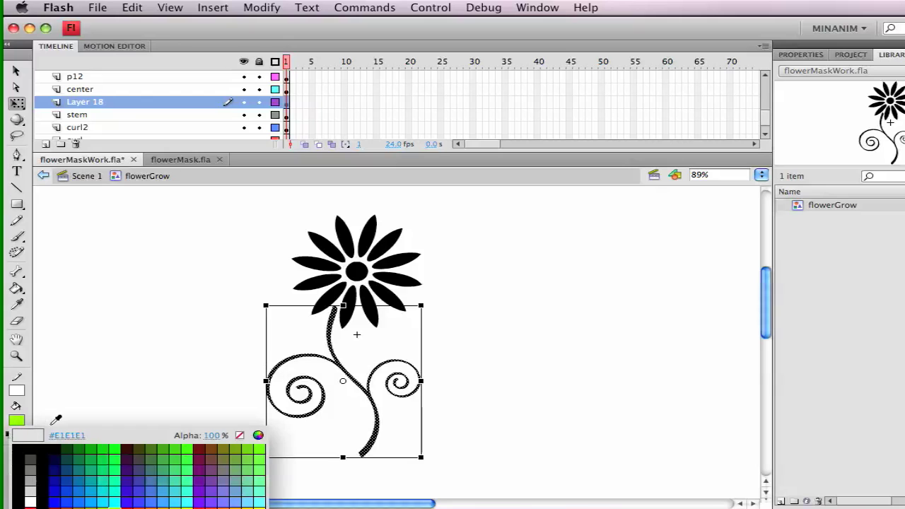
left_click(122, 506)
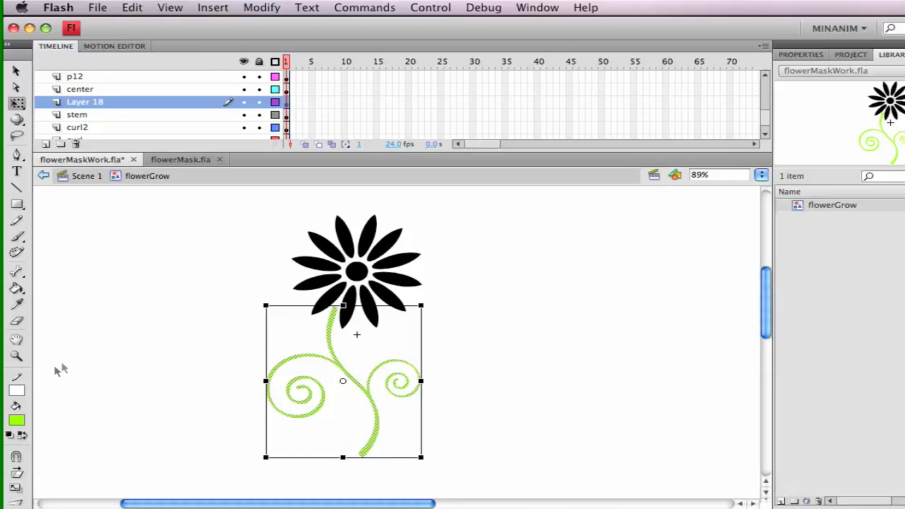
left_click(344, 376)
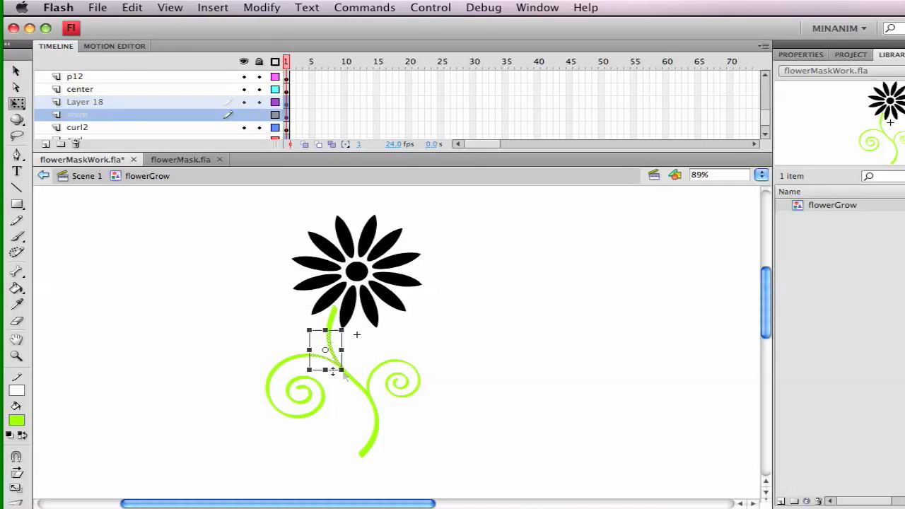
left_click(254, 345)
left_click(364, 391)
left_click_drag(313, 339, 402, 415)
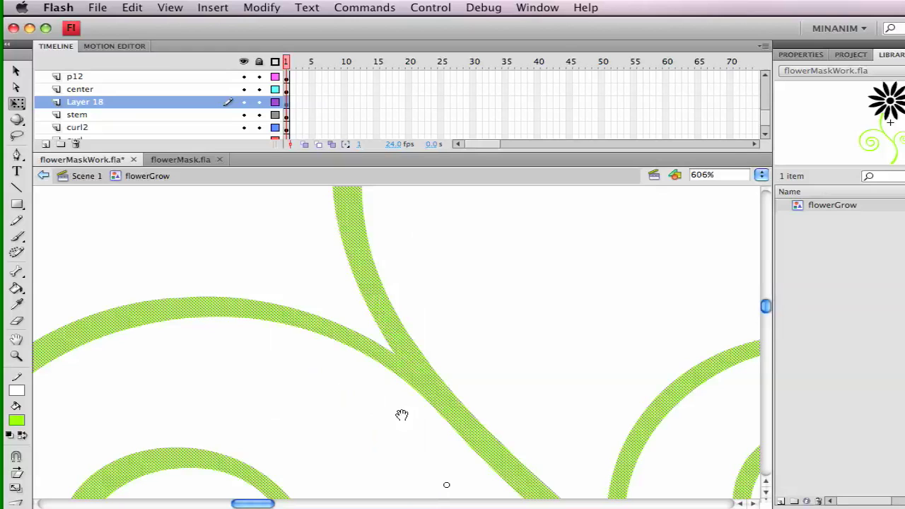
Expand the green stem and curls outward by 2 px using Modify > Shape > Expand Fill
left_click(396, 360, "alt")
left_click(451, 369, "alt")
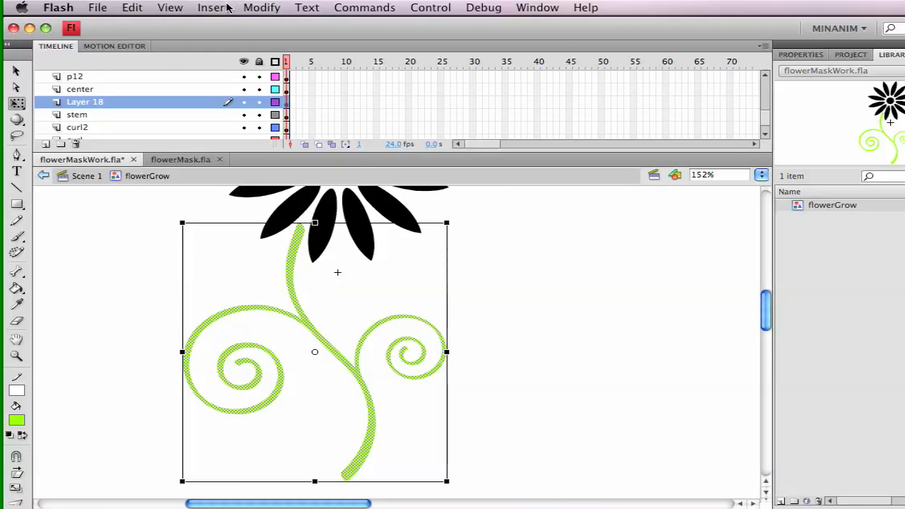
left_click(256, 7)
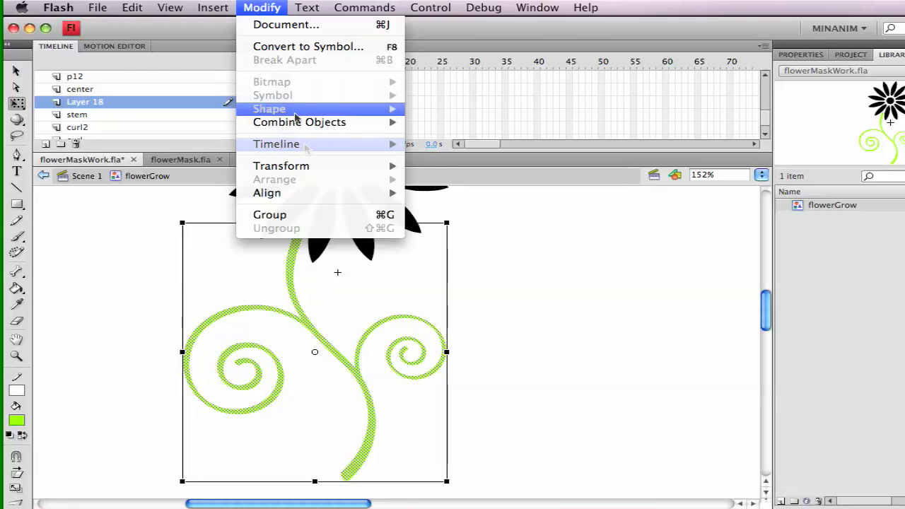
mouse_move(306, 147)
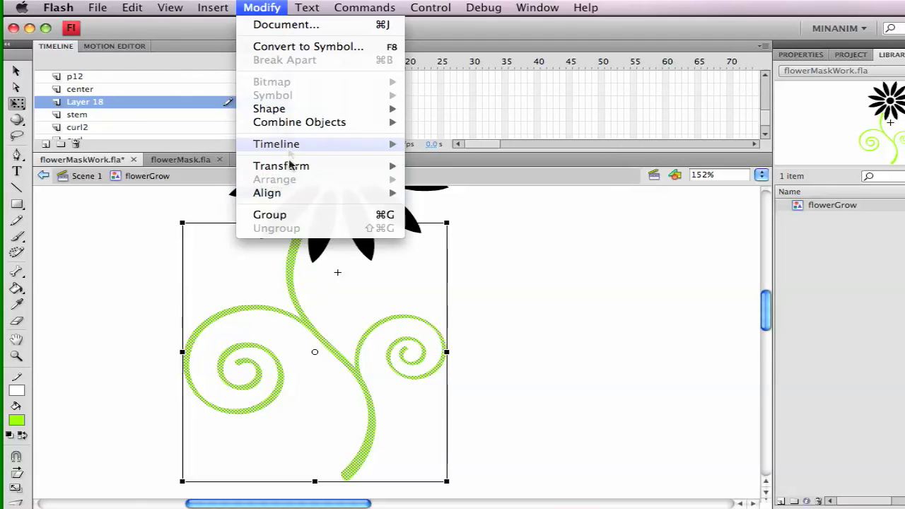
mouse_move(290, 112)
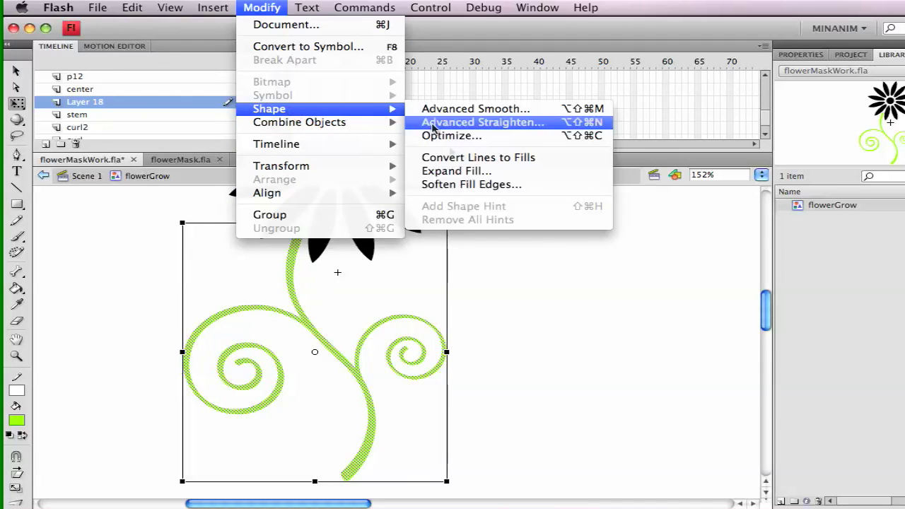
left_click(457, 171)
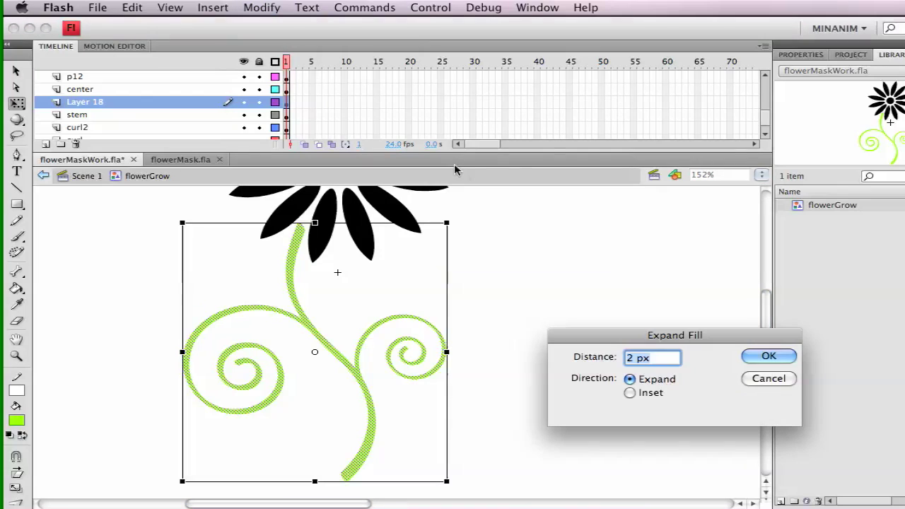
left_click(767, 357)
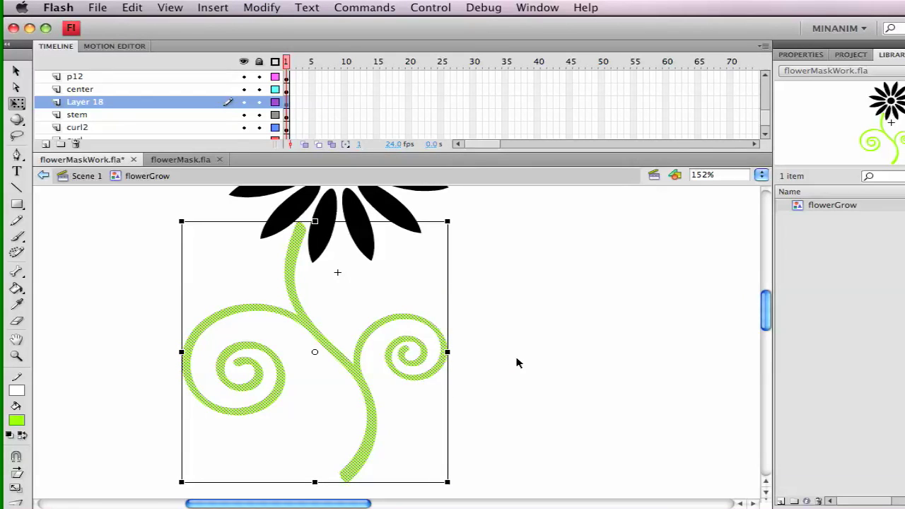
scroll(340, 347, "up", 5)
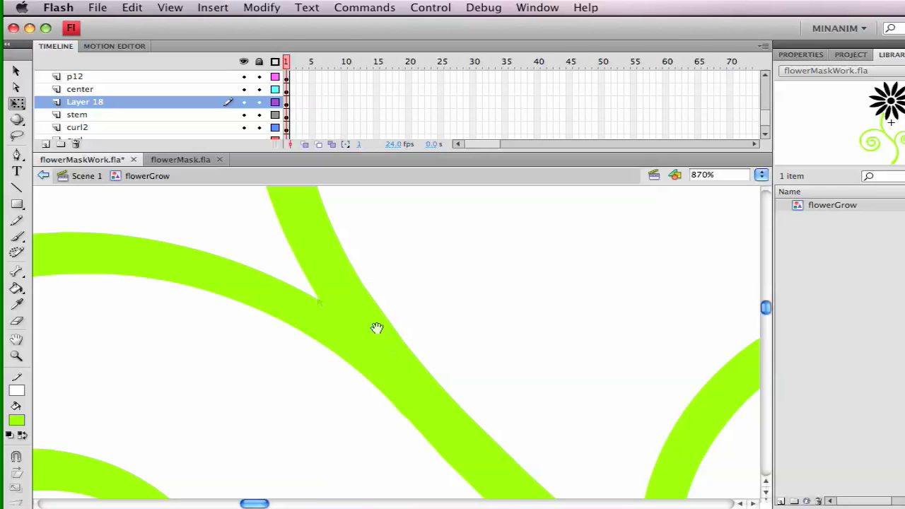
scroll(377, 329, "down", 4)
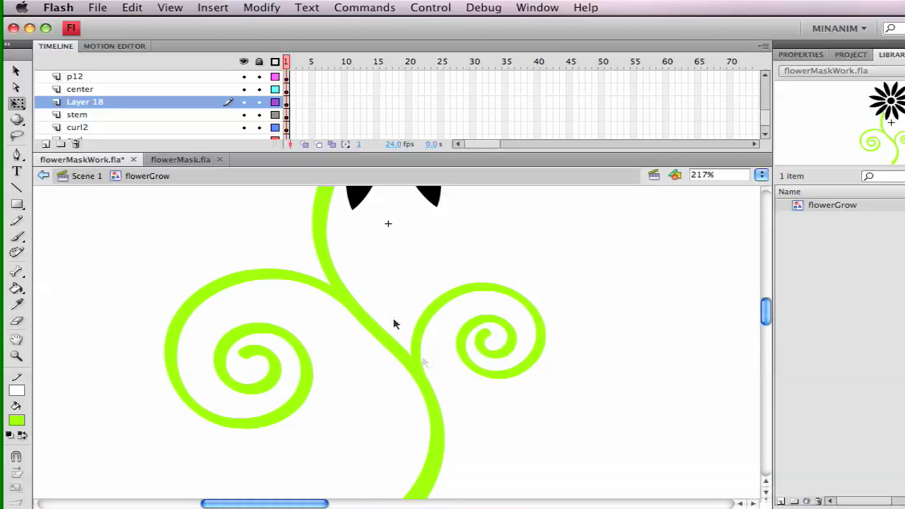
scroll(398, 316, "down", 2)
left_click_drag(398, 316, 349, 326)
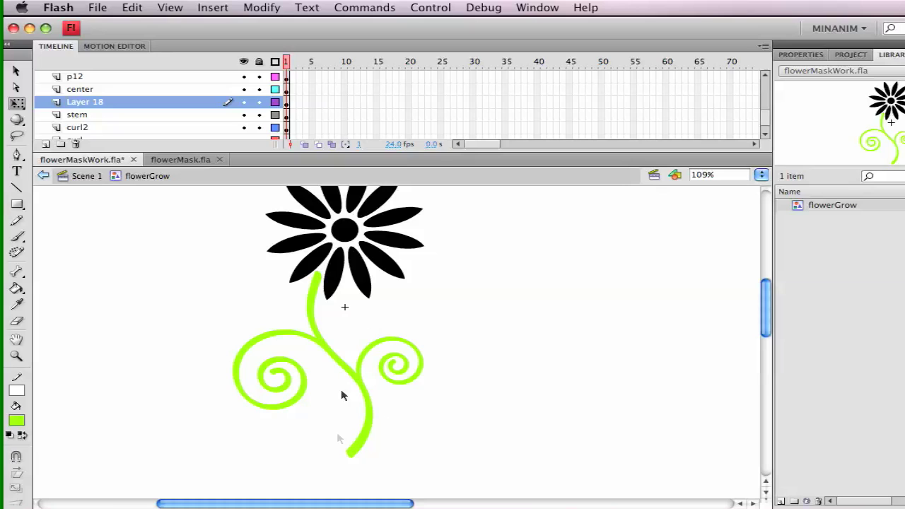
Rename Layer 18 to 'stem Mask' and set its layer type to Mask in Layer Properties
double_click(78, 103)
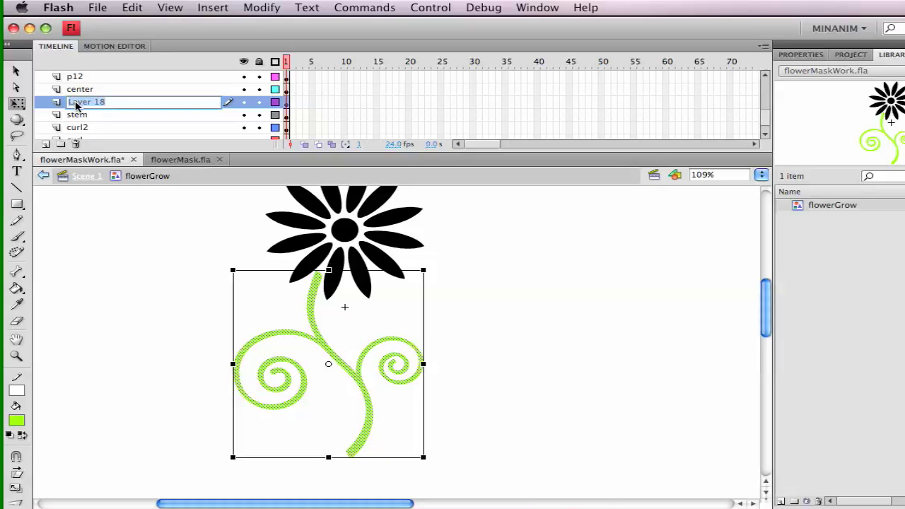
type("stem M")
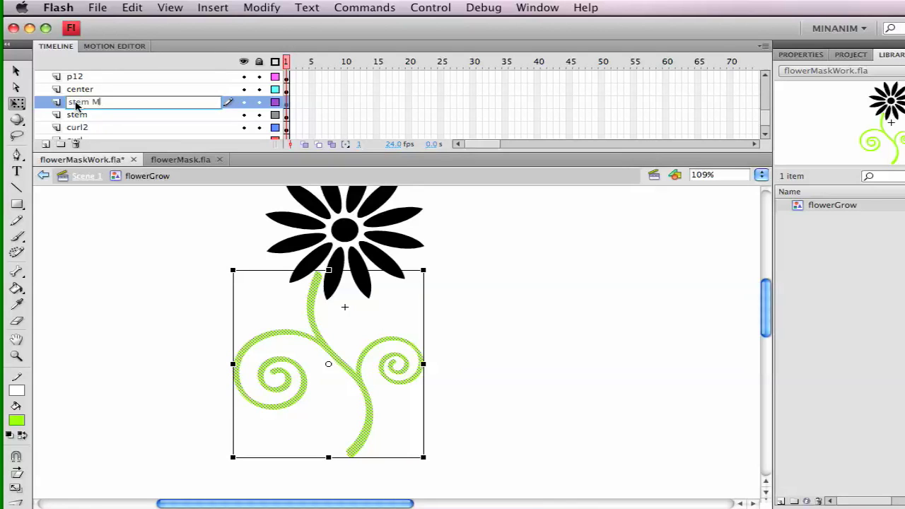
type("ask")
key("Return")
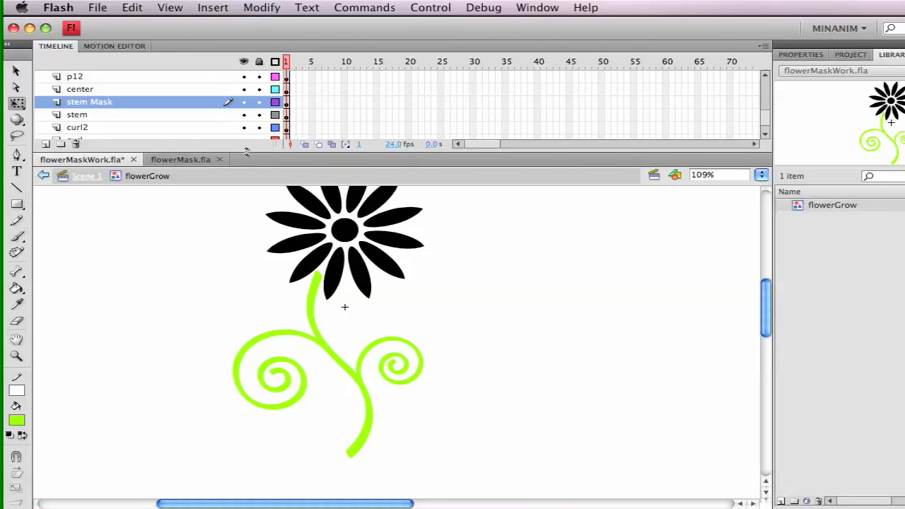
left_click_drag(248, 152, 247, 186)
double_click(57, 127)
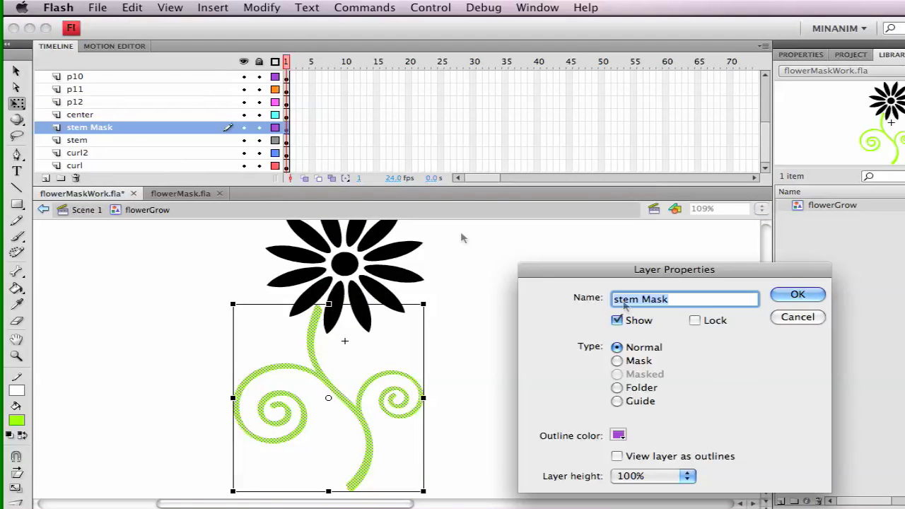
left_click(642, 363)
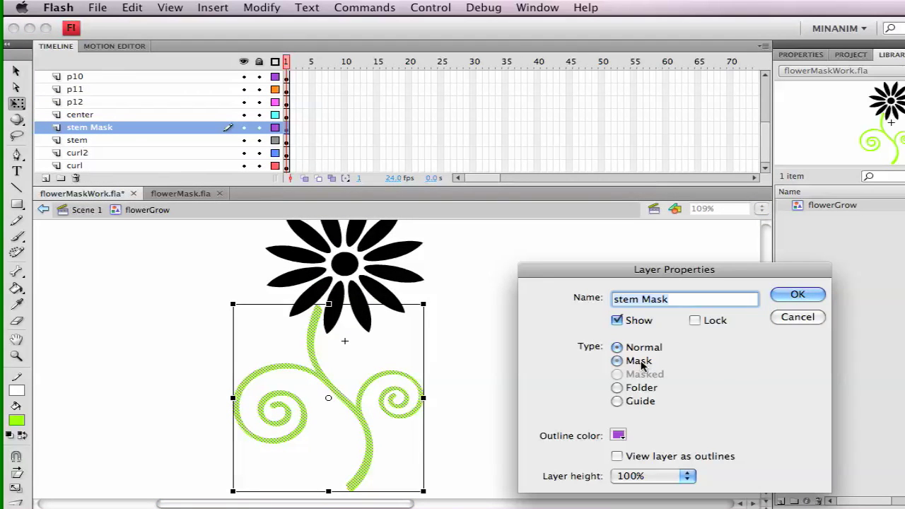
left_click(795, 293)
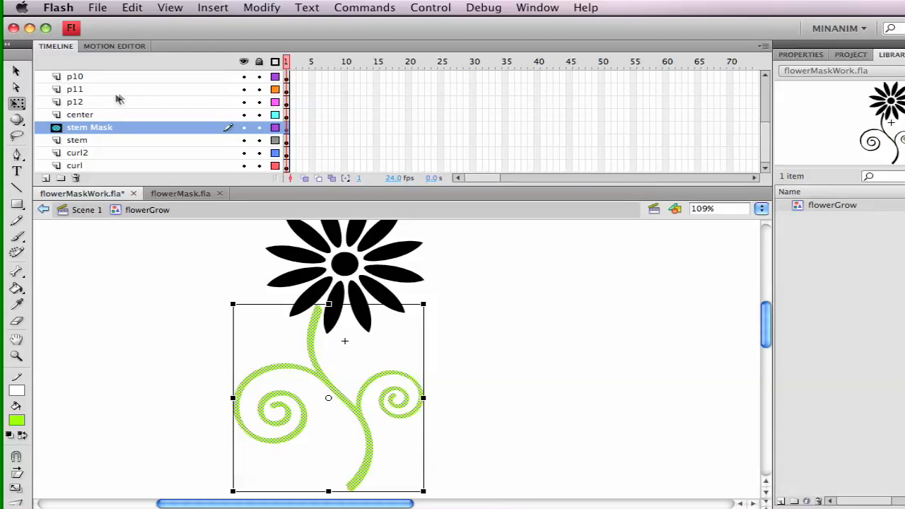
left_click(63, 144)
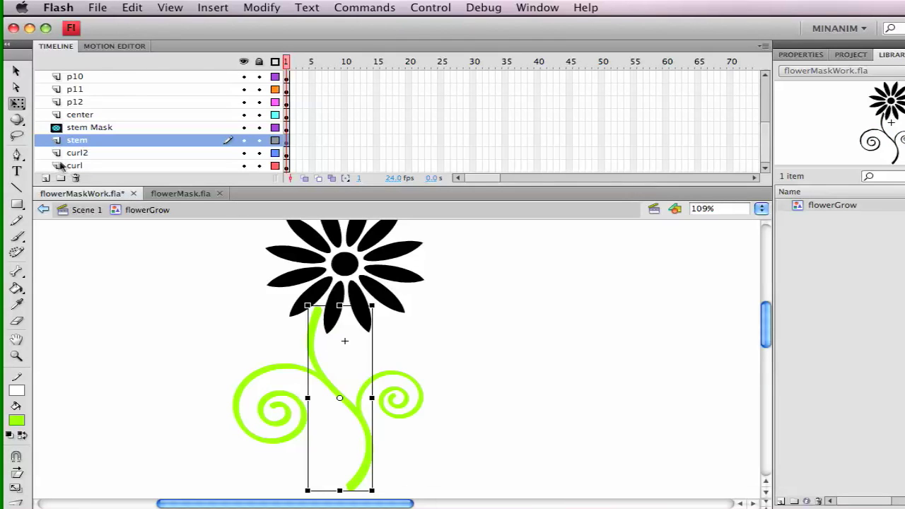
Drag the stem, curl2 and curl layers under stem Mask, briefly locking layers to preview
left_click(58, 168, "shift")
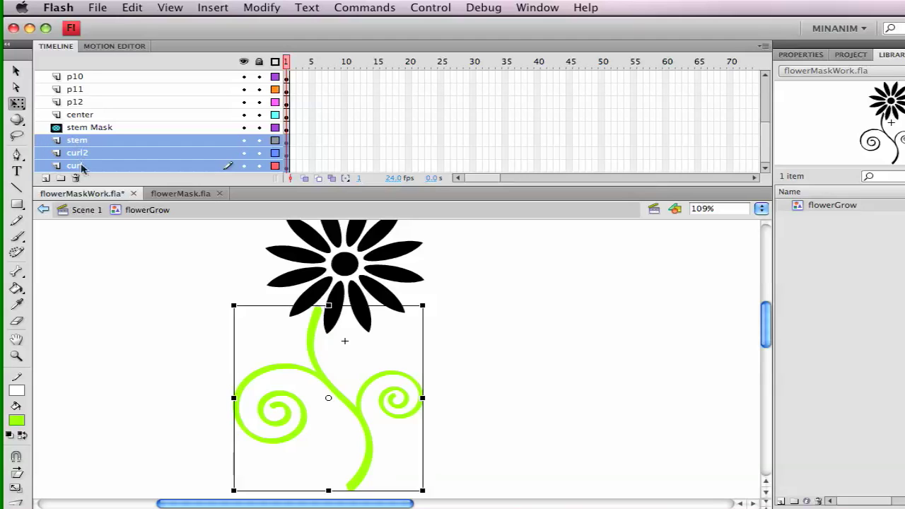
left_click(59, 143)
left_click_drag(59, 142, 70, 136)
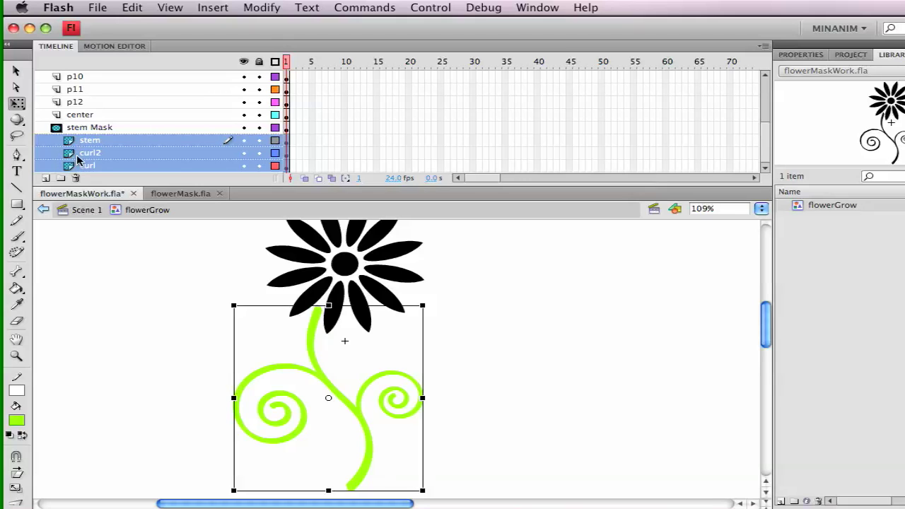
left_click(506, 306)
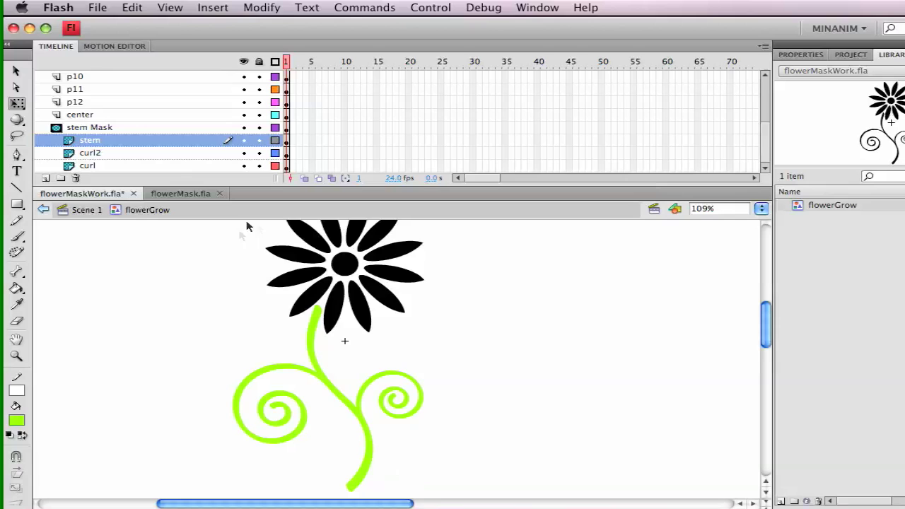
left_click_drag(258, 129, 259, 168)
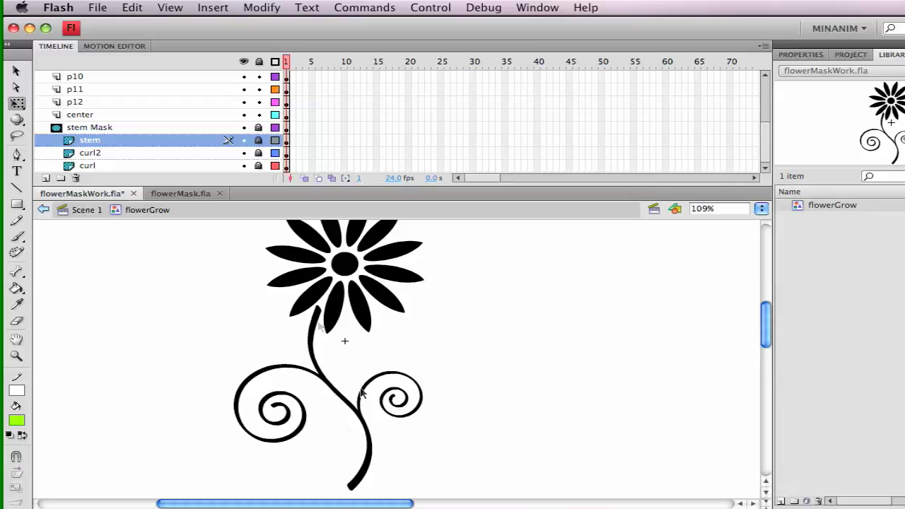
left_click_drag(259, 128, 259, 168)
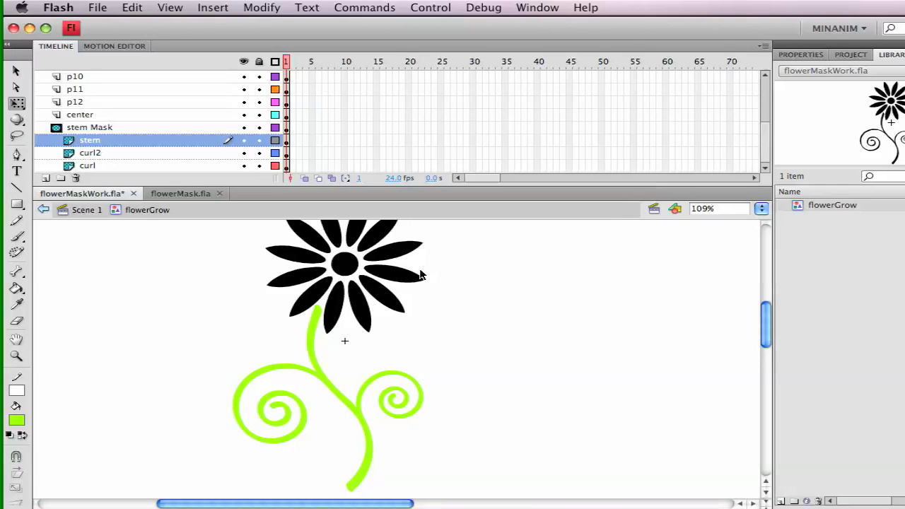
Lock all layers to preview the mask, leaving stem Mask unlocked for editing
scroll(367, 361, "down", 1)
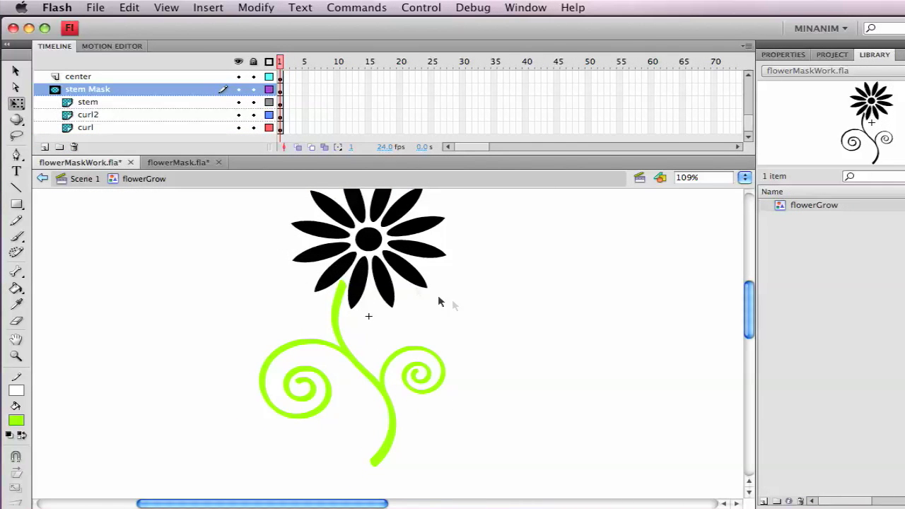
left_click(253, 62)
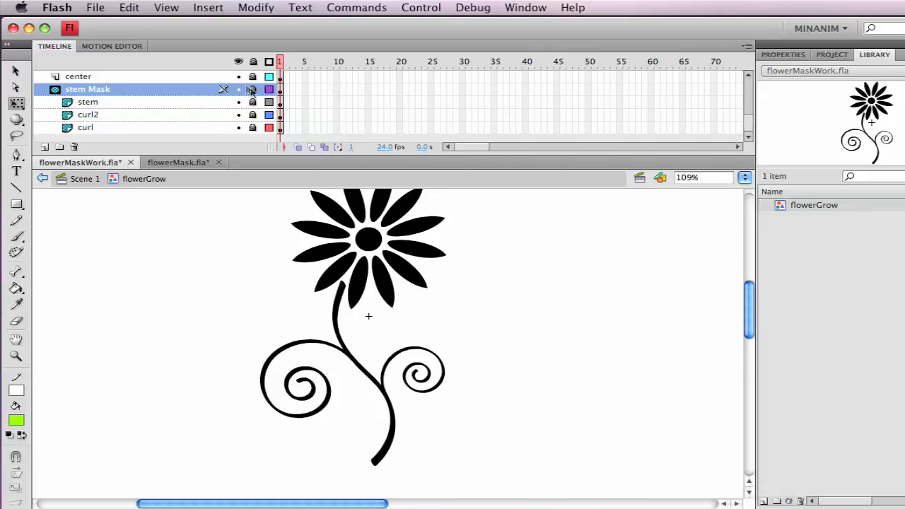
left_click(252, 90)
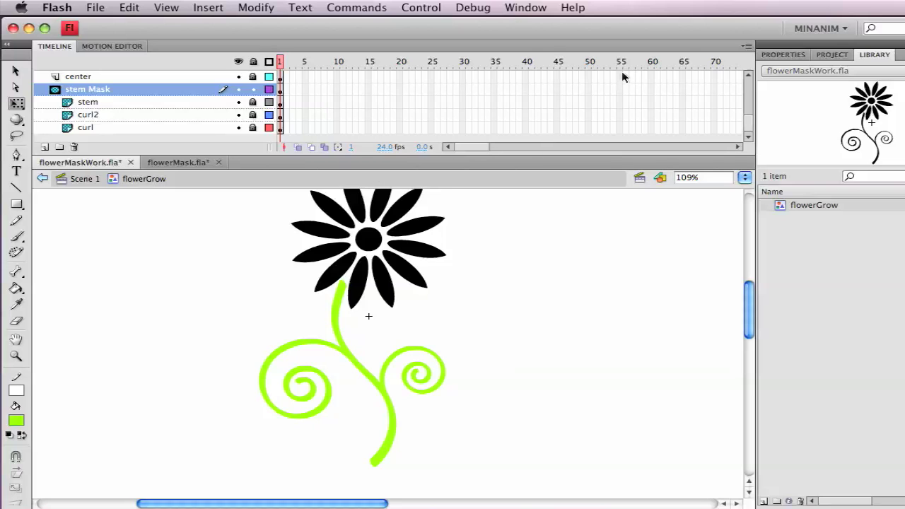
Add keyframes at frame 55 on the stem layers and extend petal layers p1–p12 to frame 55
left_click_drag(620, 76, 618, 147)
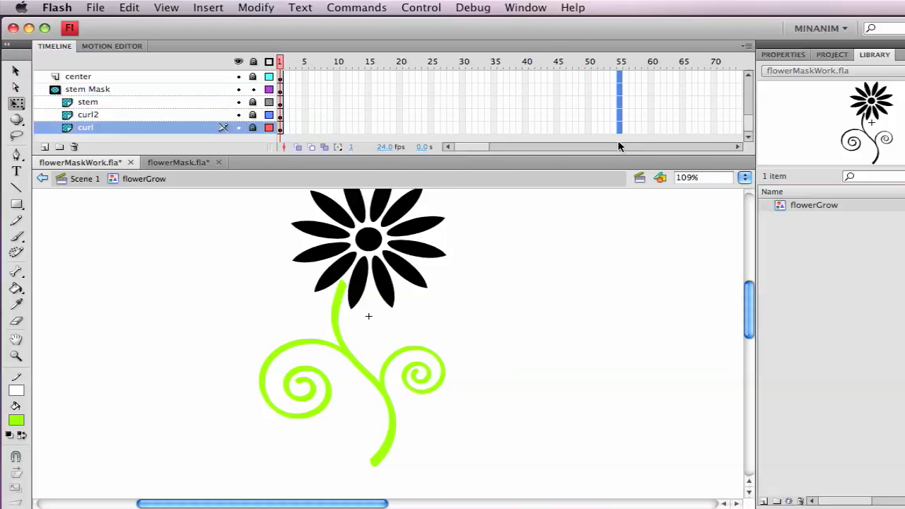
key("F6")
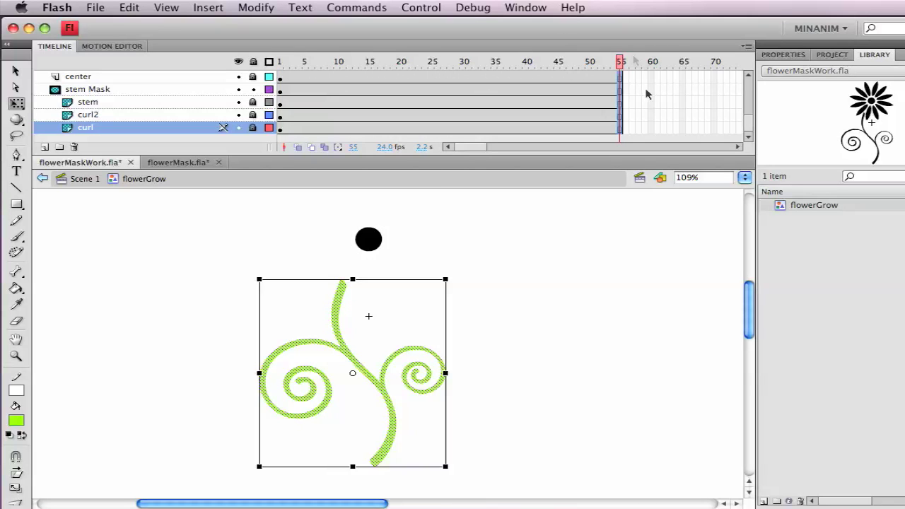
scroll(746, 120, "up", 3)
left_click_drag(622, 128, 620, 71)
key("F5")
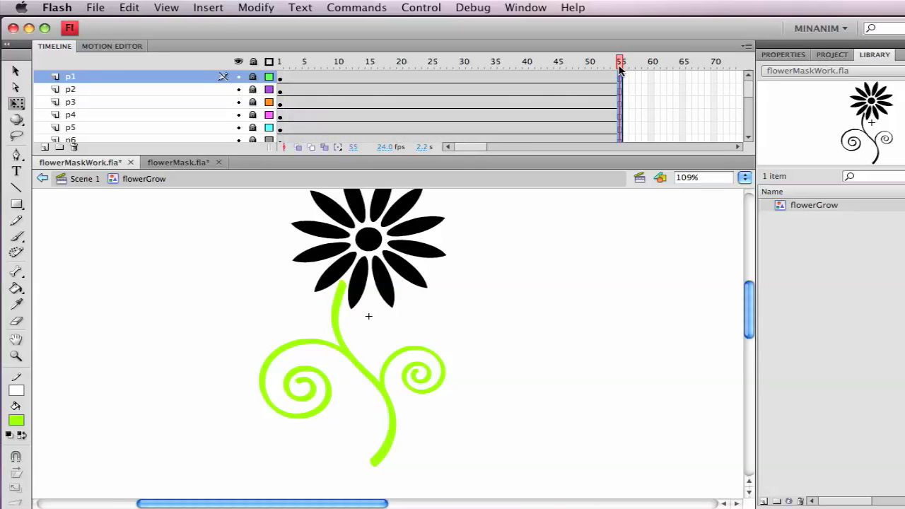
scroll(299, 108, "down", 5)
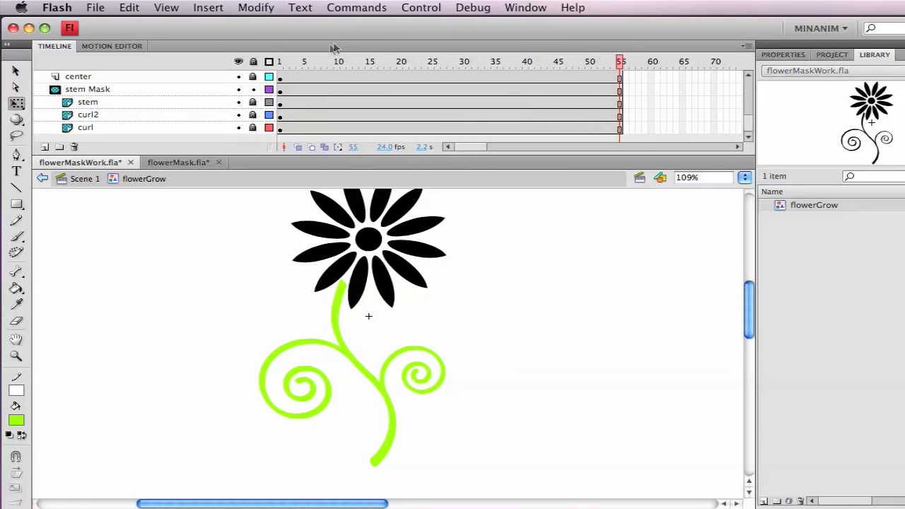
Convert frames 1–55 of the stem Mask layer into keyframes with F6, then switch to flowerMask.fla
left_click(281, 61)
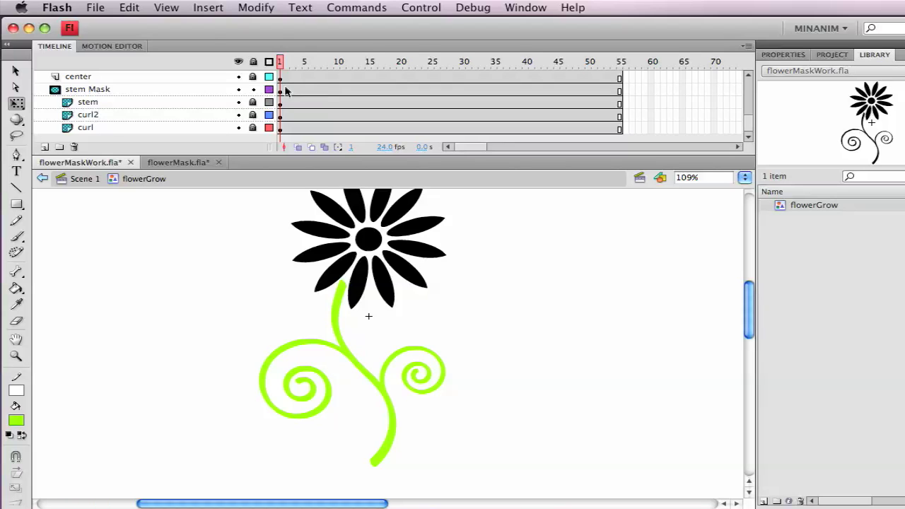
left_click_drag(285, 90, 619, 92)
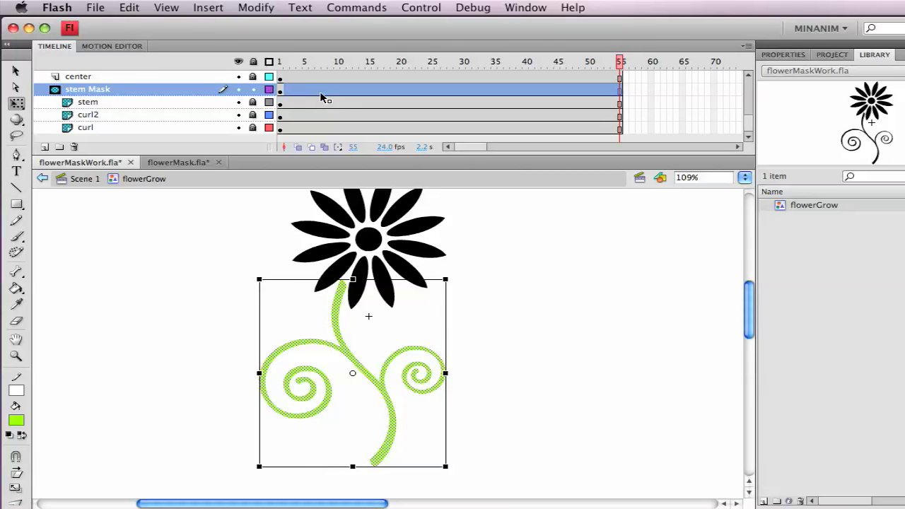
key("F6")
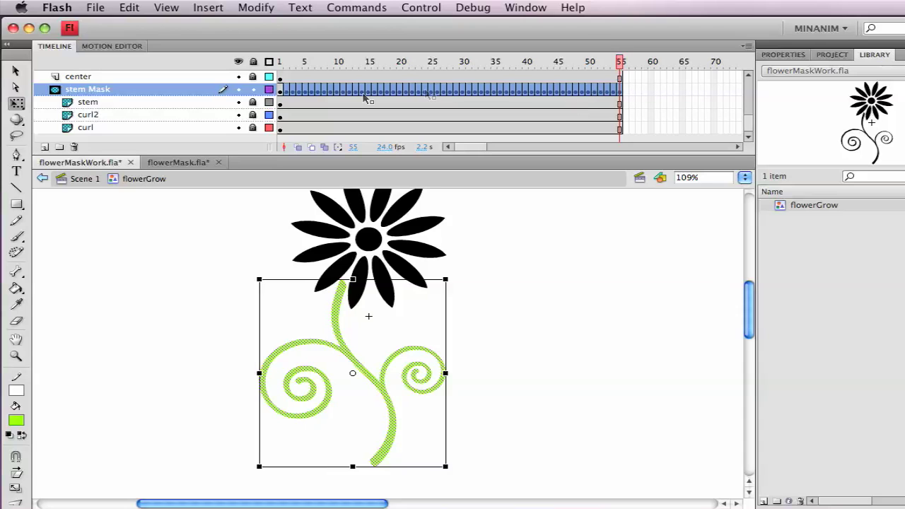
key("ctrl+Tab")
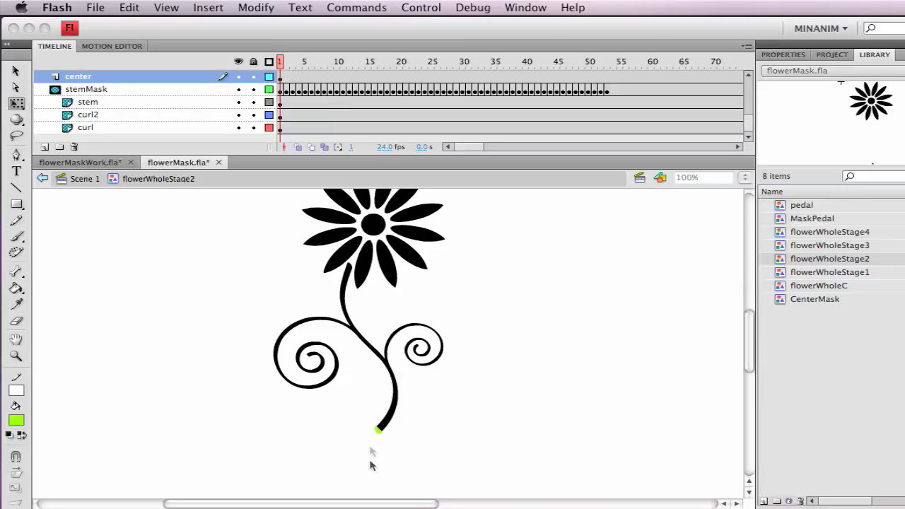
Scrub the flowerMask.fla timeline forward and back to watch the stem mask grow
left_click(282, 60)
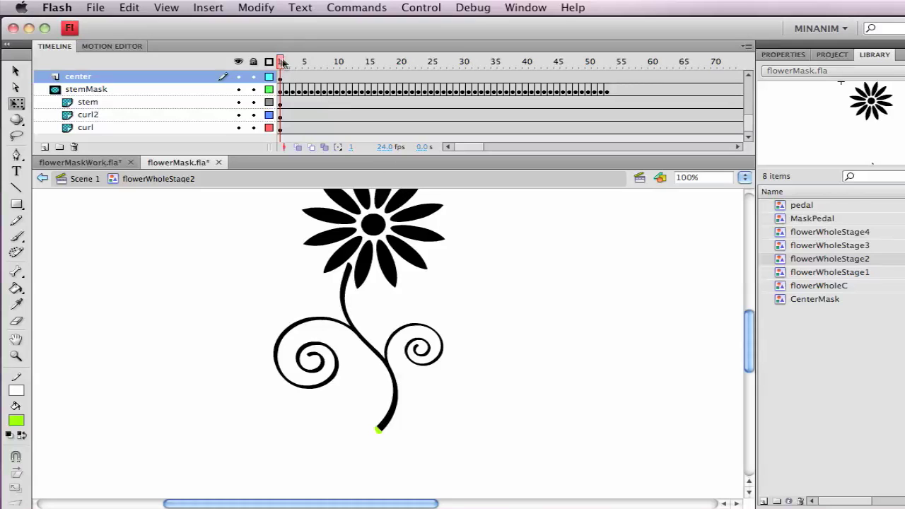
left_click_drag(285, 62, 609, 53)
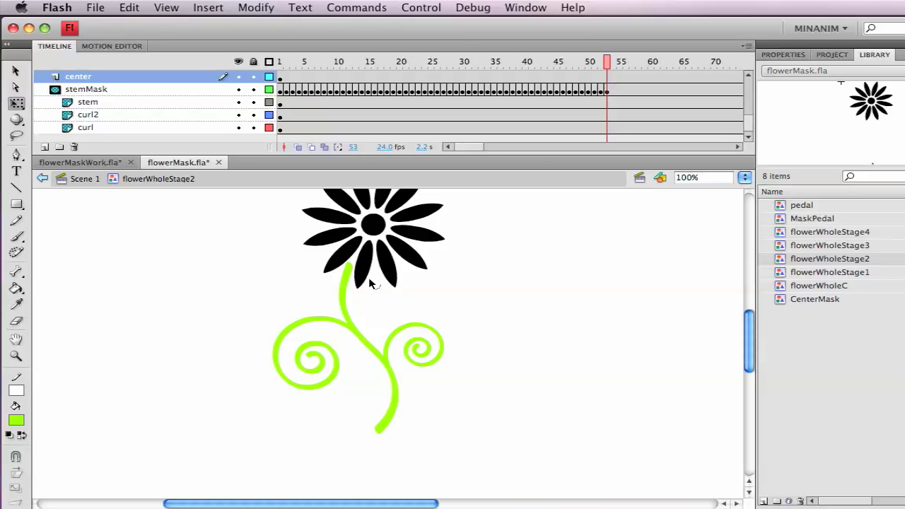
left_click_drag(613, 61, 280, 63)
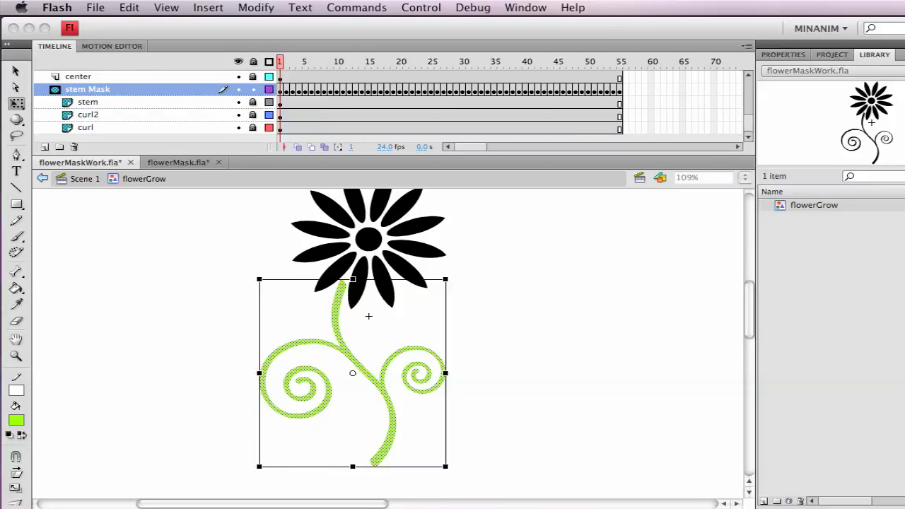
Erase the green stem mask at its lower tip on frame 1
left_click(465, 408)
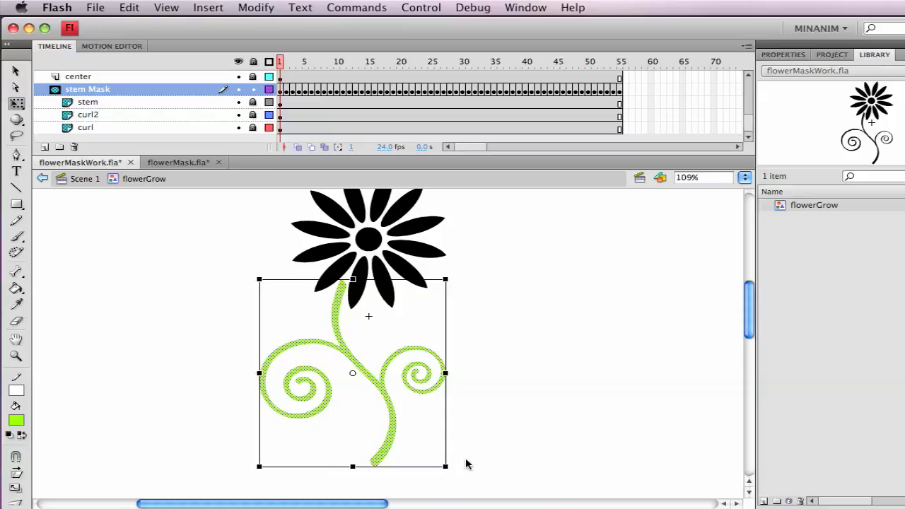
left_click(486, 430)
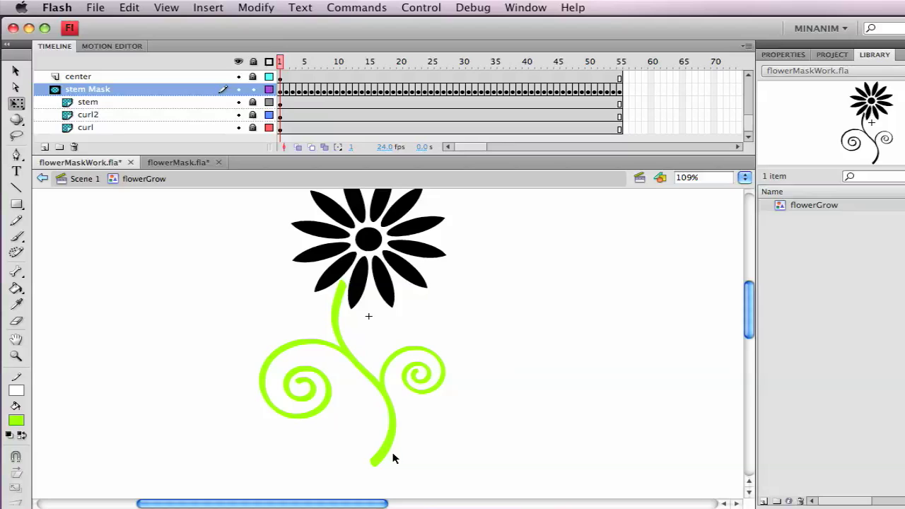
left_click(16, 320)
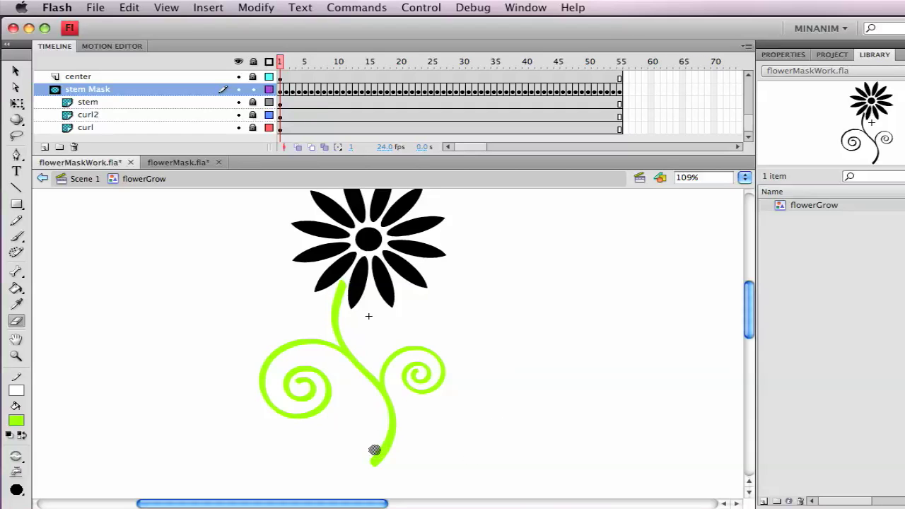
mouse_move(375, 451)
left_mouse_down()
mouse_move(397, 464)
mouse_move(378, 461)
left_mouse_up()
key("z")
left_click_drag(327, 414, 425, 475)
left_click(422, 350, "alt")
left_click(406, 399, "alt")
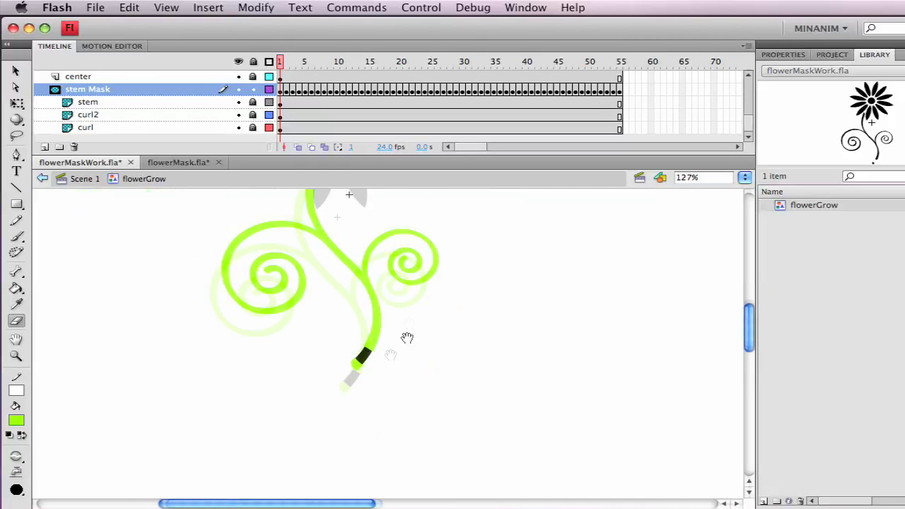
Erase successively higher bands of the stem mask on frames 2 and 3
left_click(286, 63)
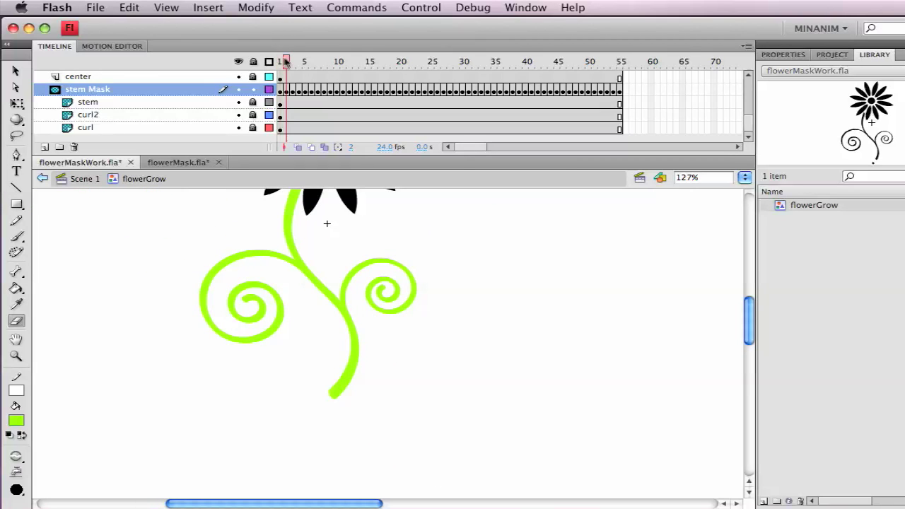
left_click_drag(339, 380, 346, 373)
left_click(280, 63)
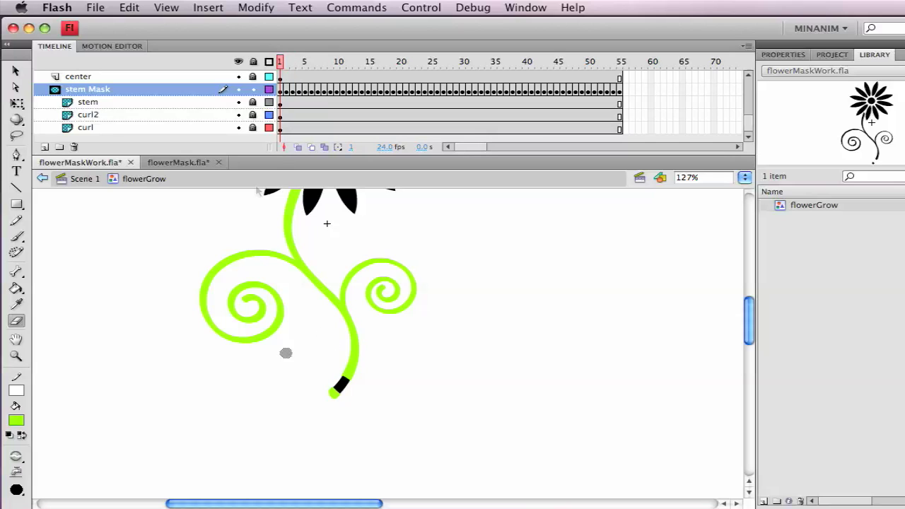
left_click_drag(281, 62, 286, 62)
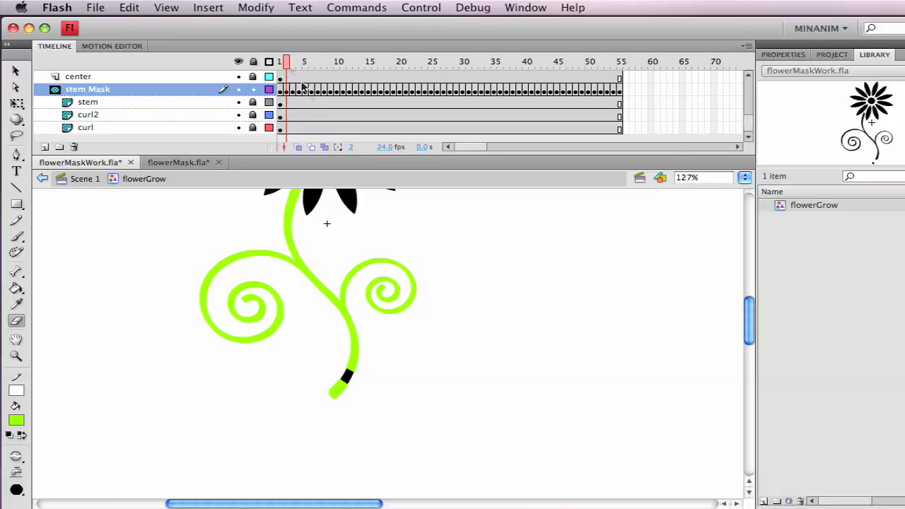
key(".")
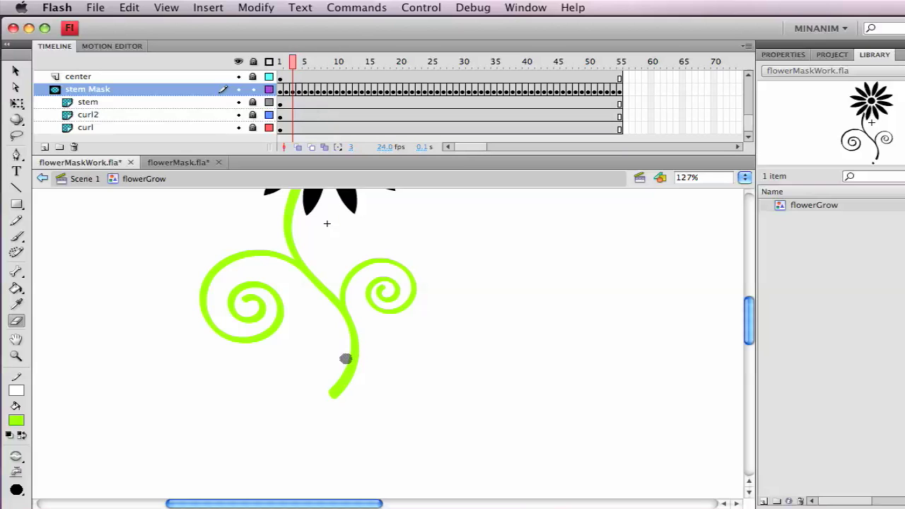
left_click_drag(345, 358, 353, 365)
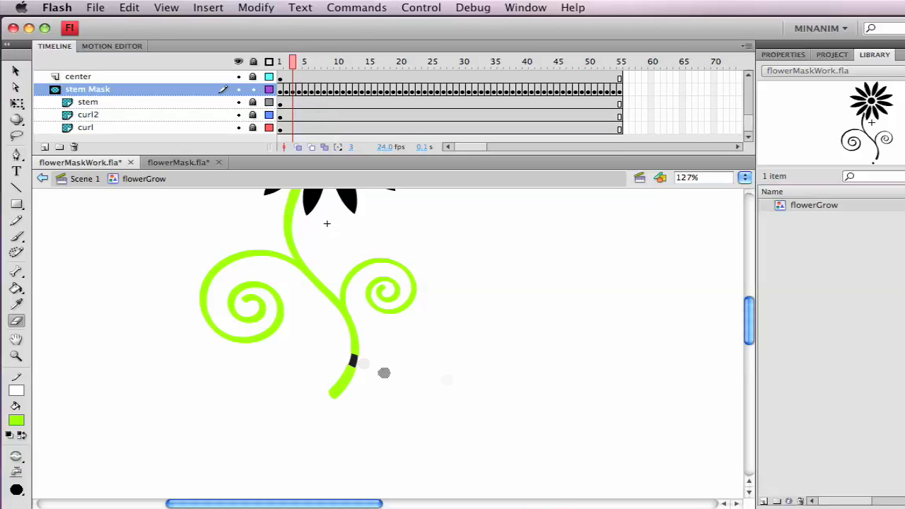
Show the stem Mask layer as outlines, with onion-skin outlines spanning to frame 9
left_click(270, 91)
left_click(270, 91)
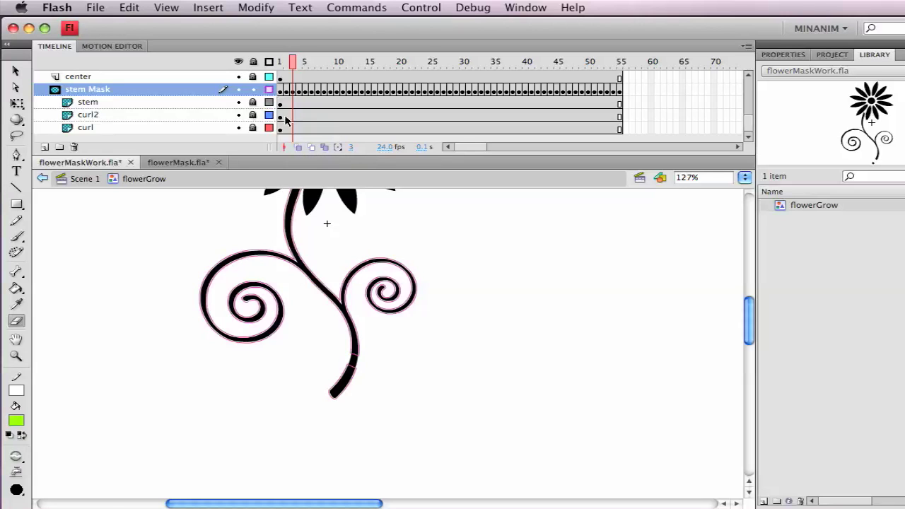
left_click(312, 149)
mouse_move(295, 63)
left_mouse_down()
mouse_move(328, 63)
mouse_move(291, 65)
left_mouse_up()
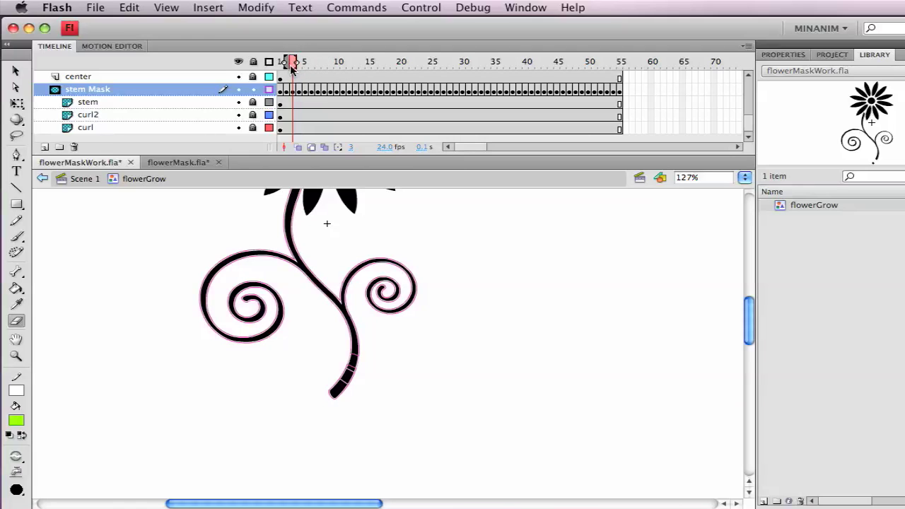
Try erasing a band across the stem on frame 4, then undo the misplaced erasure
left_click(289, 64)
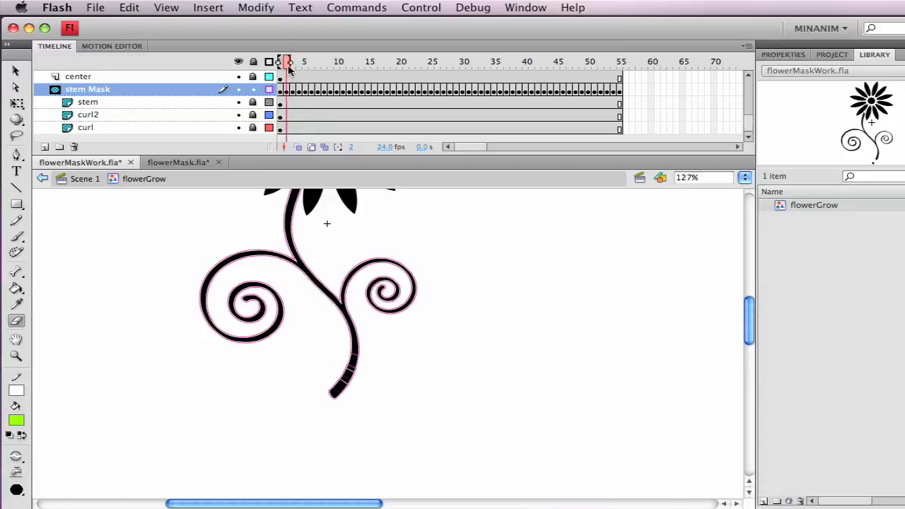
left_click(293, 68)
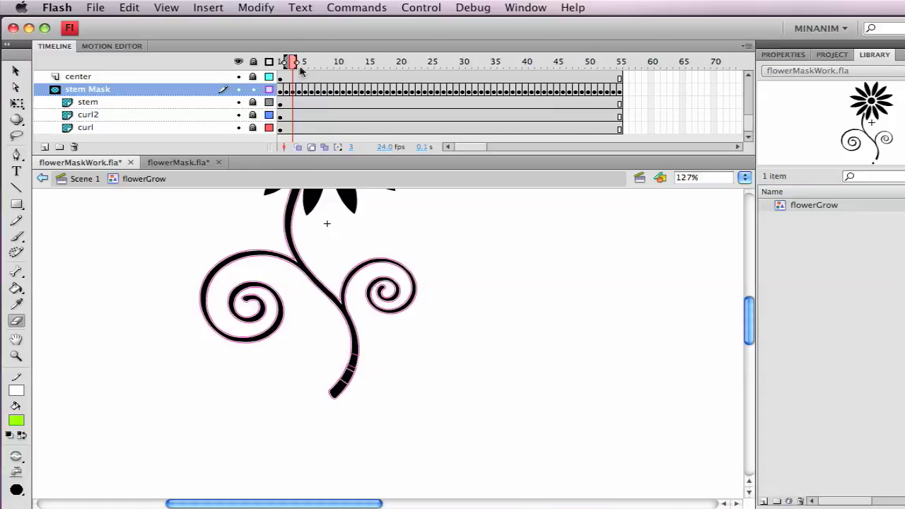
left_click(300, 68)
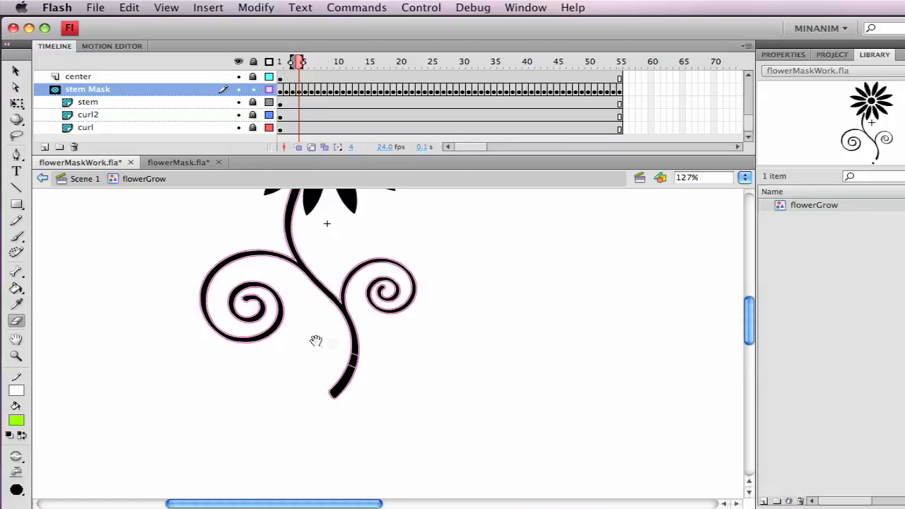
left_click_drag(312, 337, 423, 415)
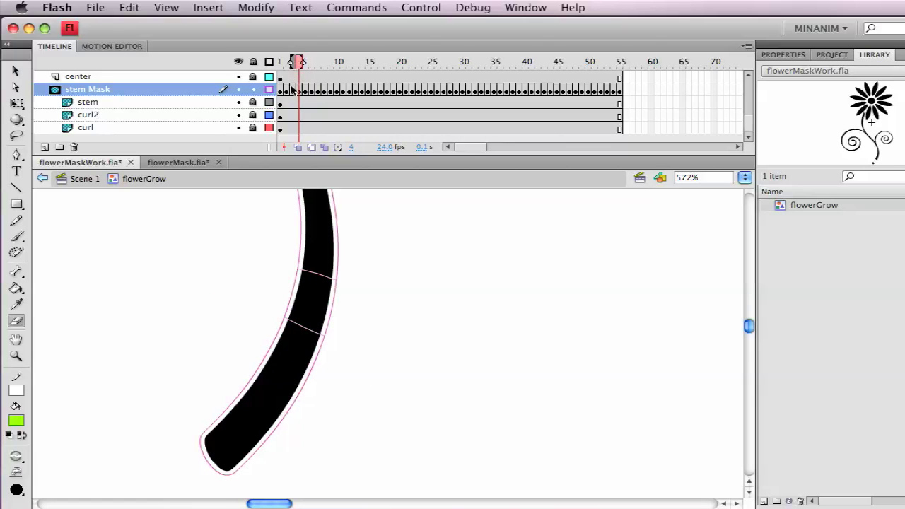
mouse_move(342, 281)
left_mouse_down()
mouse_move(295, 262)
mouse_move(313, 278)
mouse_move(348, 268)
left_mouse_up()
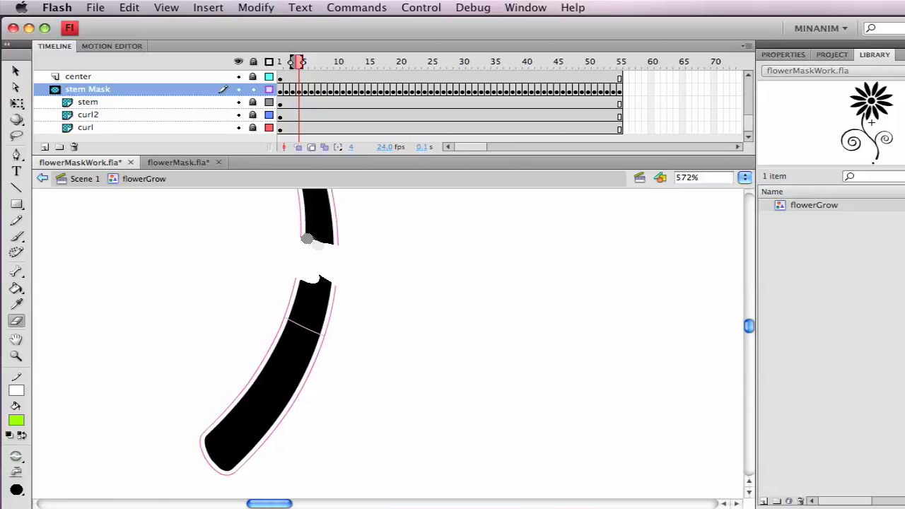
key("super+z")
left_click(398, 310)
left_click_drag(398, 304, 349, 333)
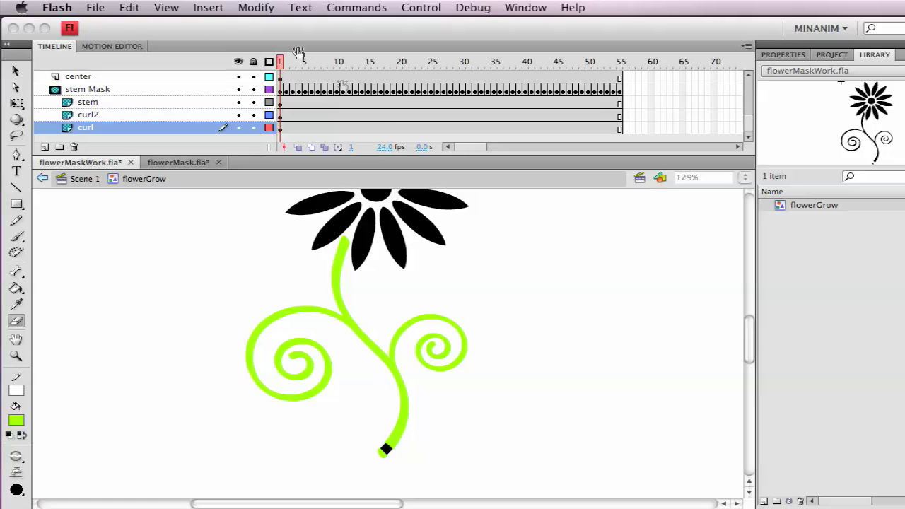
Scrub from frame 6 to the end to check the erased mask frames, then rewind to the start
left_click(256, 94)
left_click_drag(280, 62, 311, 62)
left_click_drag(182, 264, 390, 382)
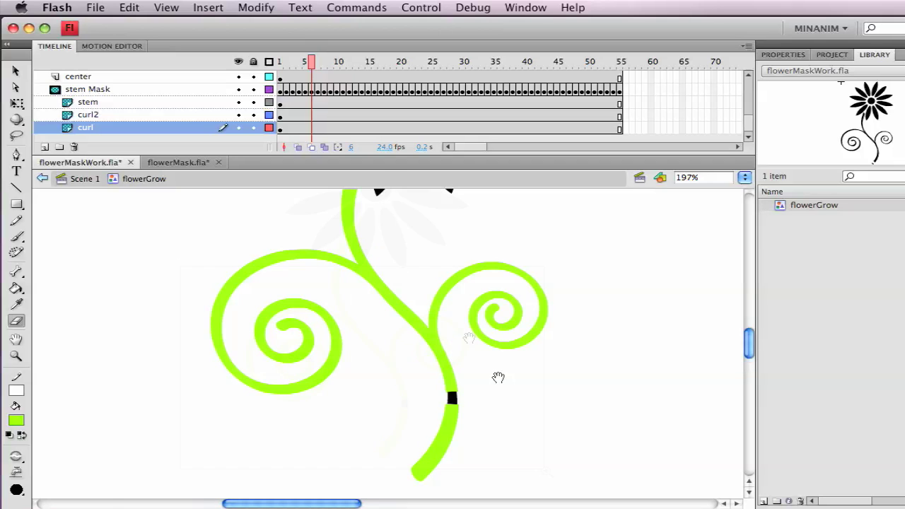
left_click_drag(312, 62, 439, 76)
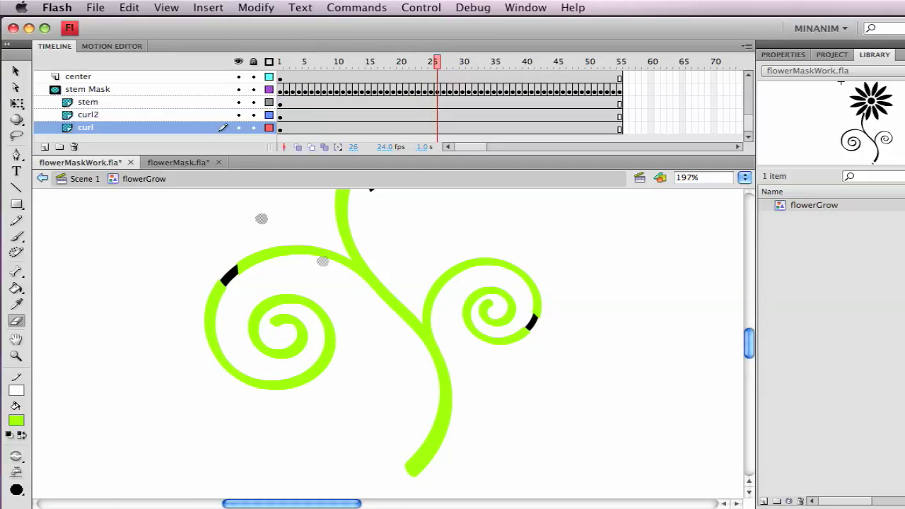
left_click_drag(439, 65, 614, 65)
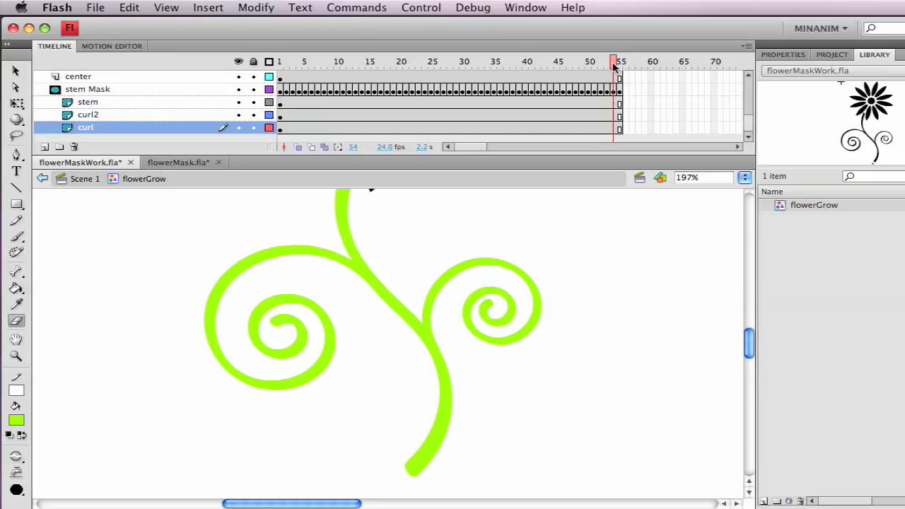
scroll(592, 281, "up", 5)
scroll(591, 281, "down", 5)
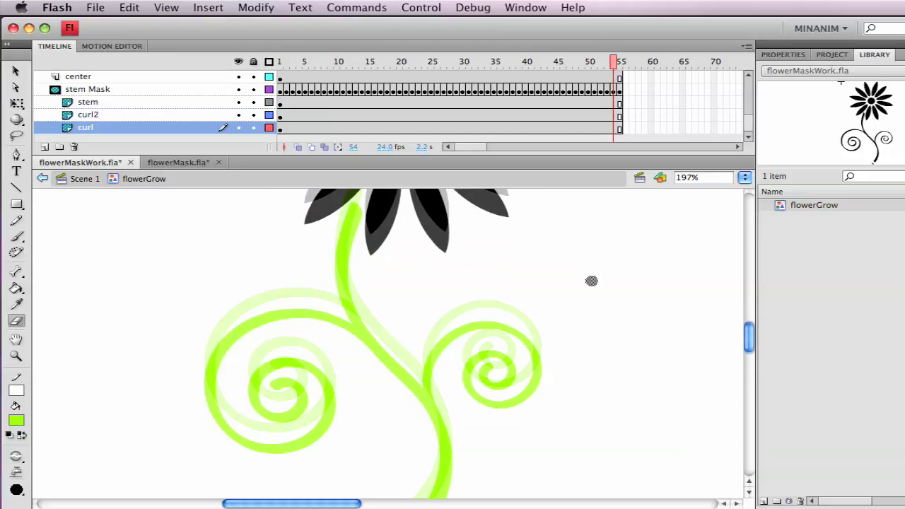
left_click_drag(615, 60, 266, 95)
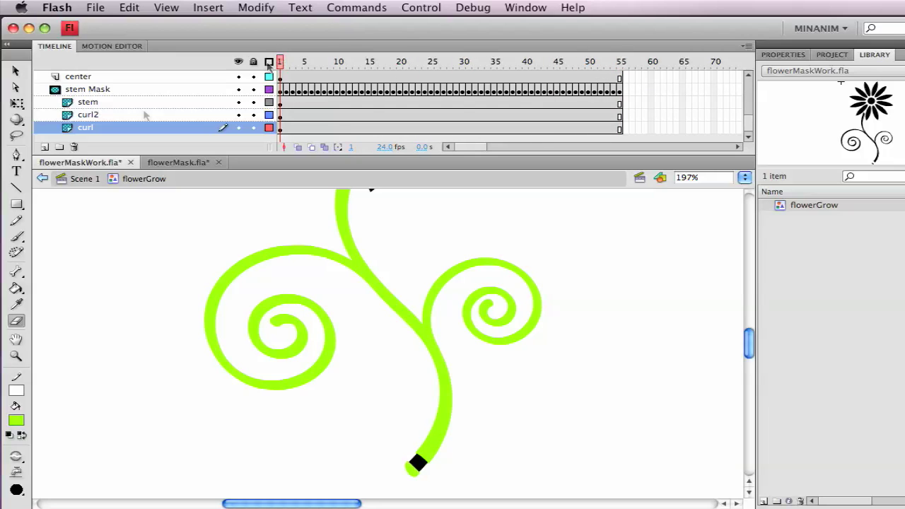
Delete the leftover full stem mask shape on frames 1–4
left_click(15, 71)
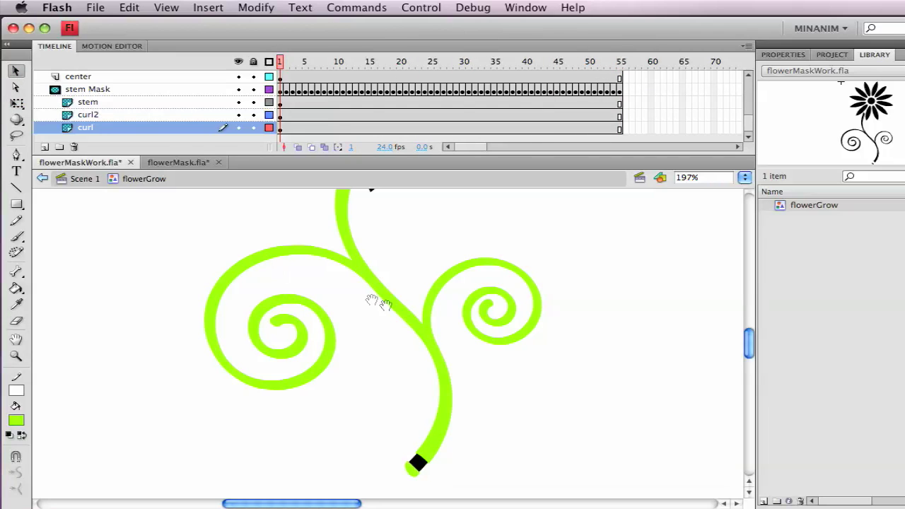
scroll(382, 304, "up", 1)
scroll(377, 307, "down", 2)
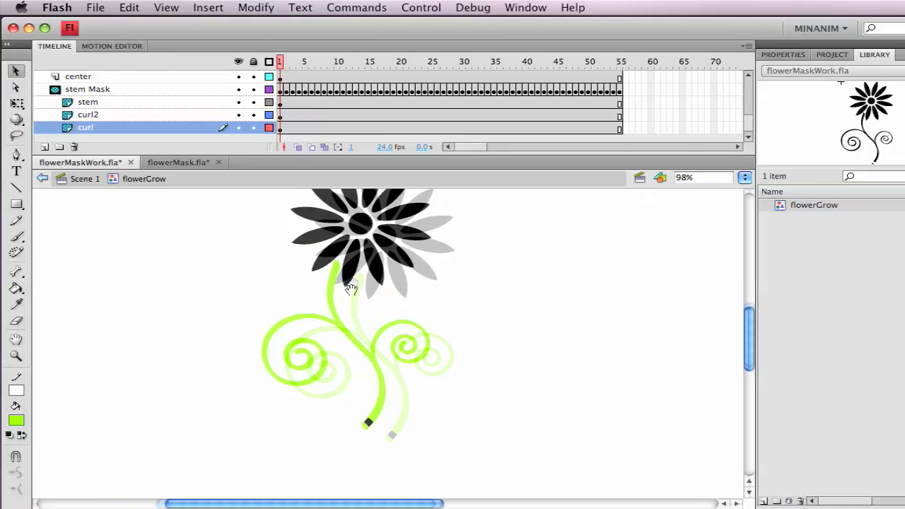
left_click(346, 337)
key("Delete")
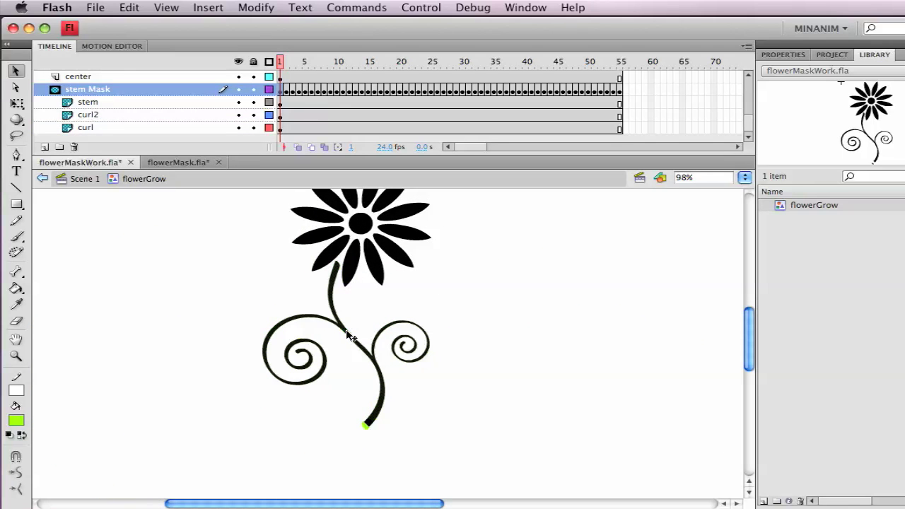
left_click(286, 62)
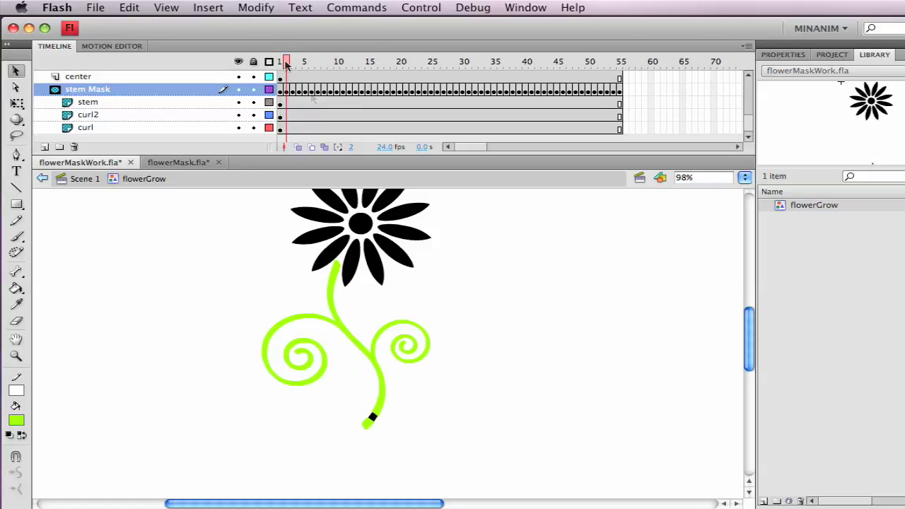
left_click(368, 350)
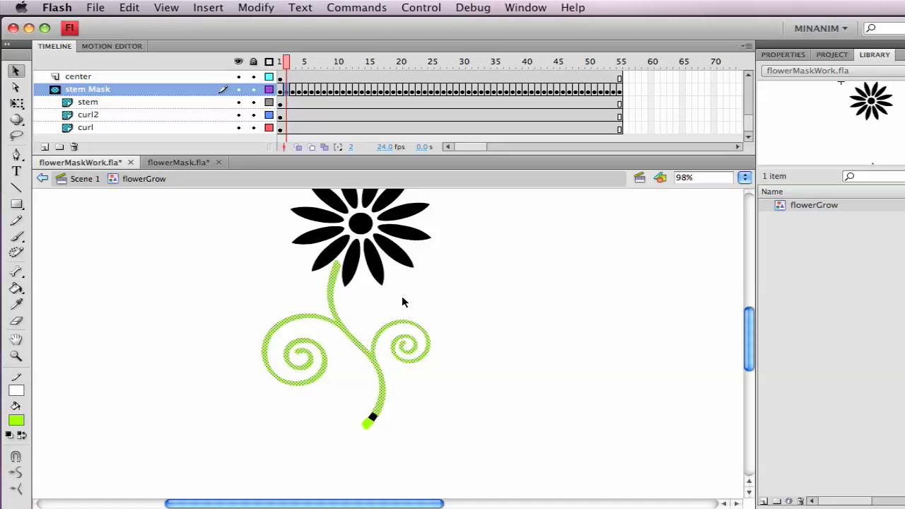
key("Delete")
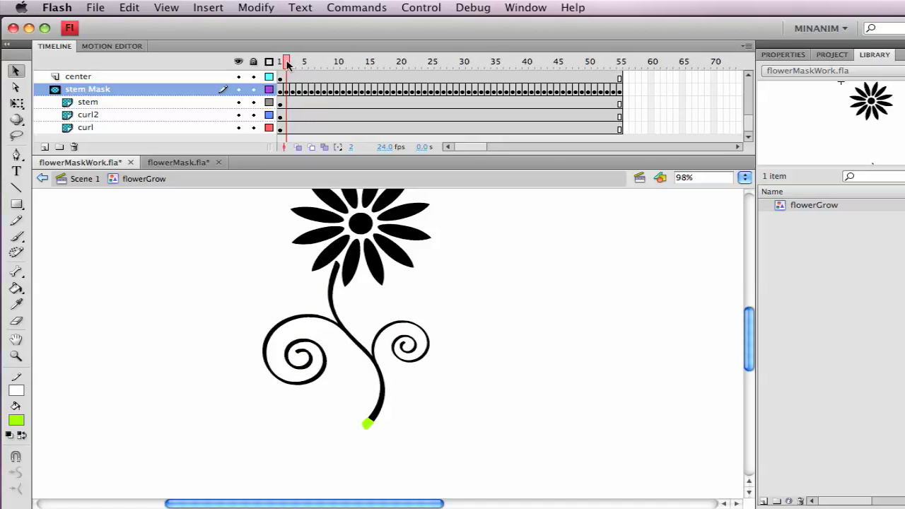
left_click(292, 62)
left_click(376, 369)
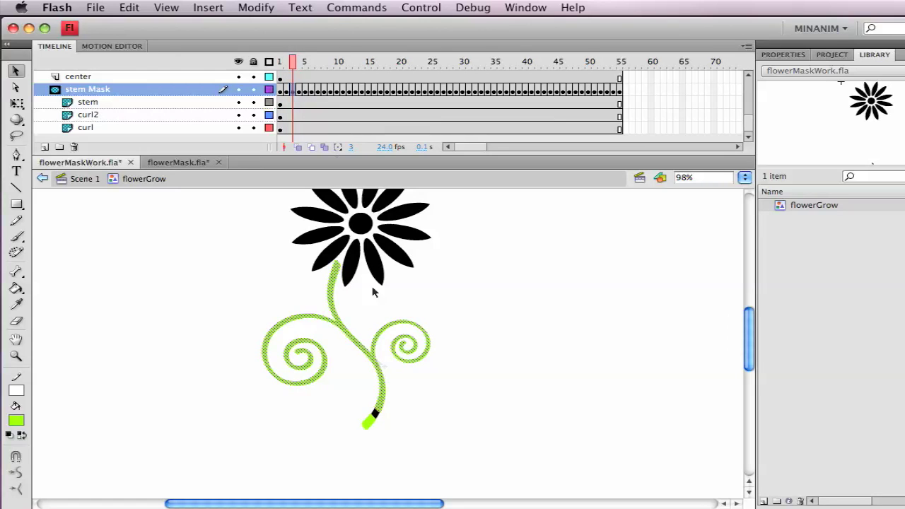
key("Delete")
left_click(298, 62)
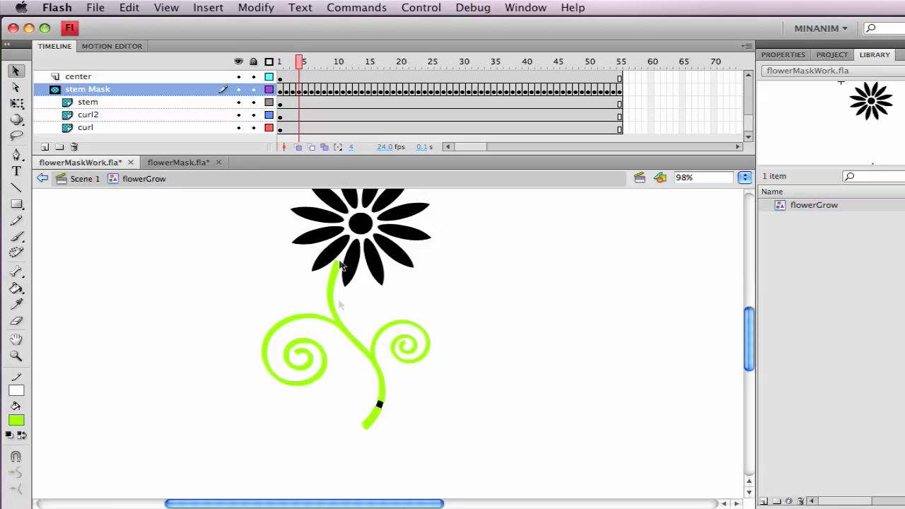
left_click(348, 336)
key("Delete")
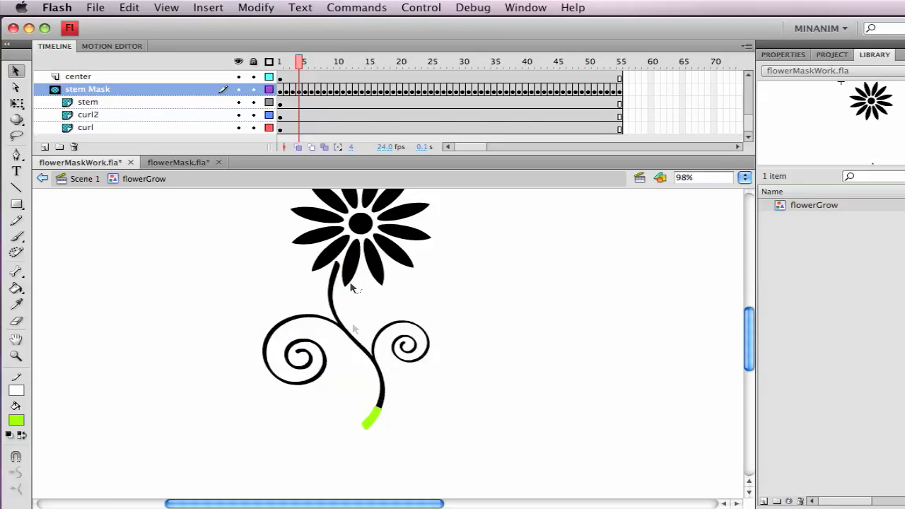
Delete the leftover full stem mask shape on frames 5–7
left_click(305, 62)
left_click(369, 356)
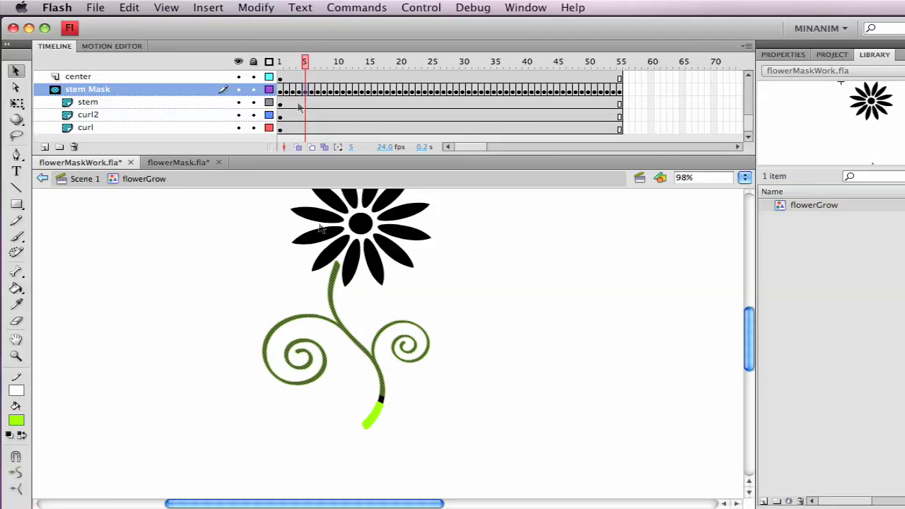
key("Delete")
left_click(311, 63)
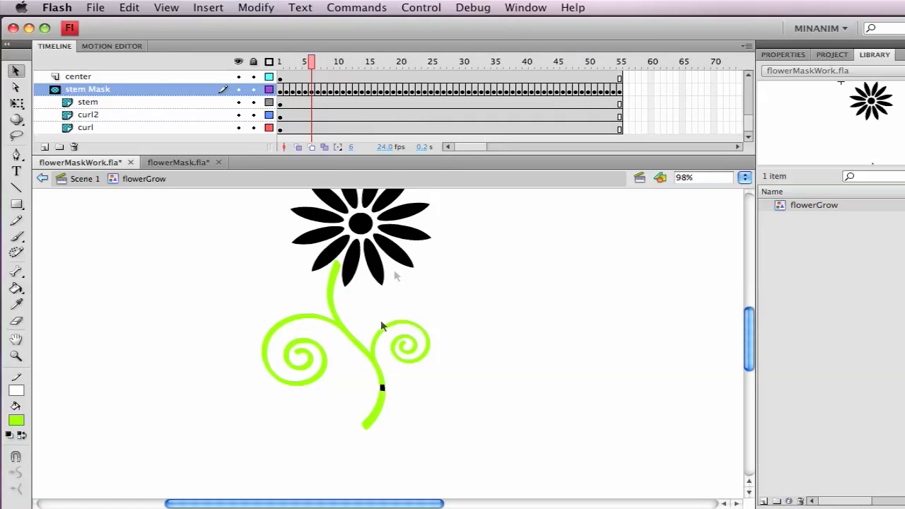
left_click(368, 354)
key("Delete")
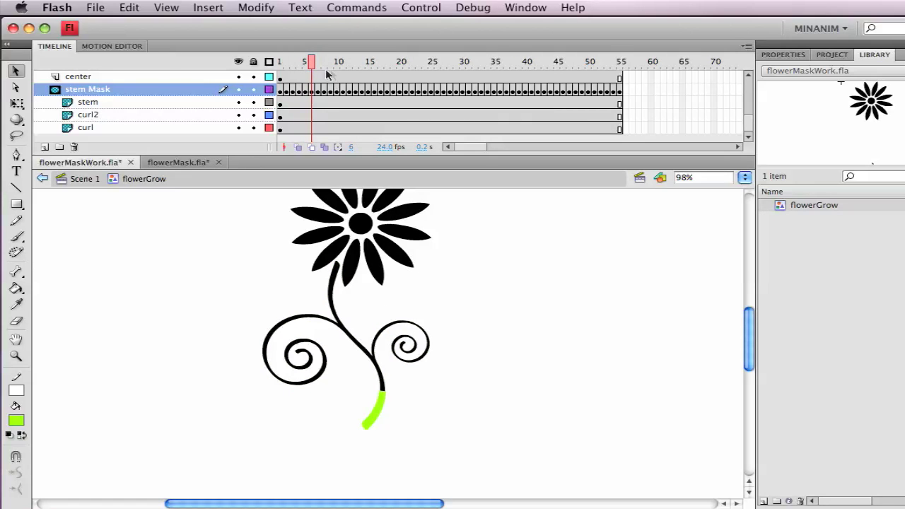
left_click(318, 62)
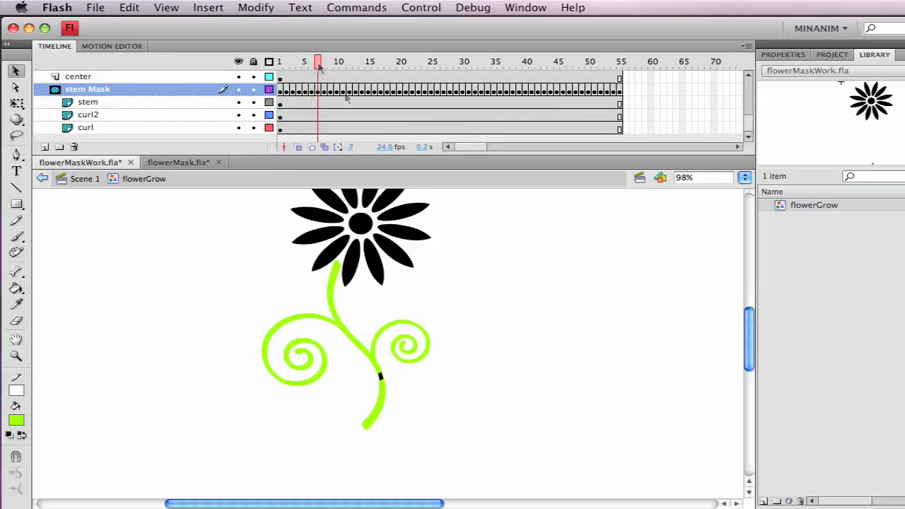
left_click(373, 359)
key("Delete")
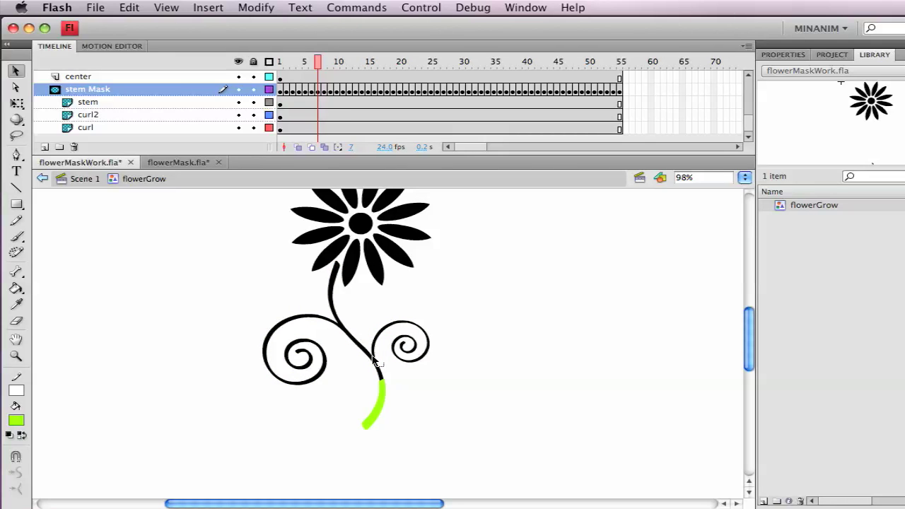
Play and scrub flowerGrow to confirm the mask grows up from the stem's bottom tip
key("Return")
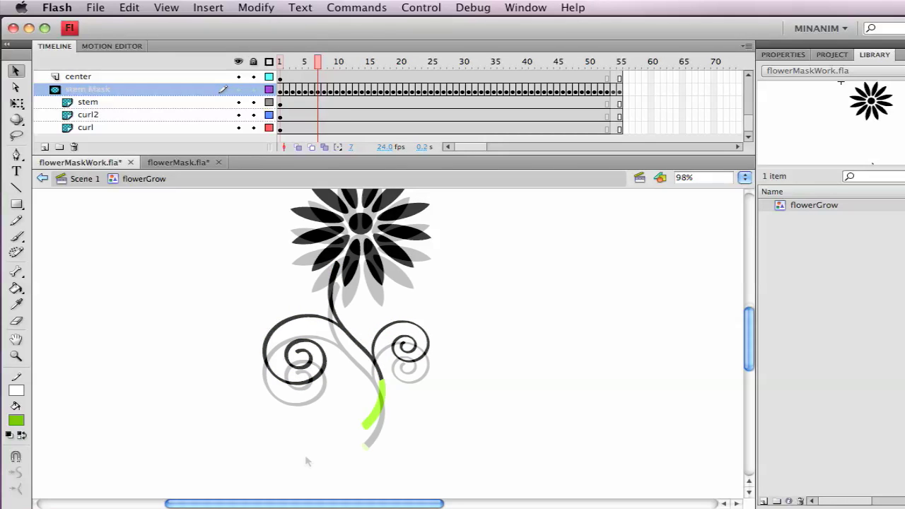
left_click(283, 60)
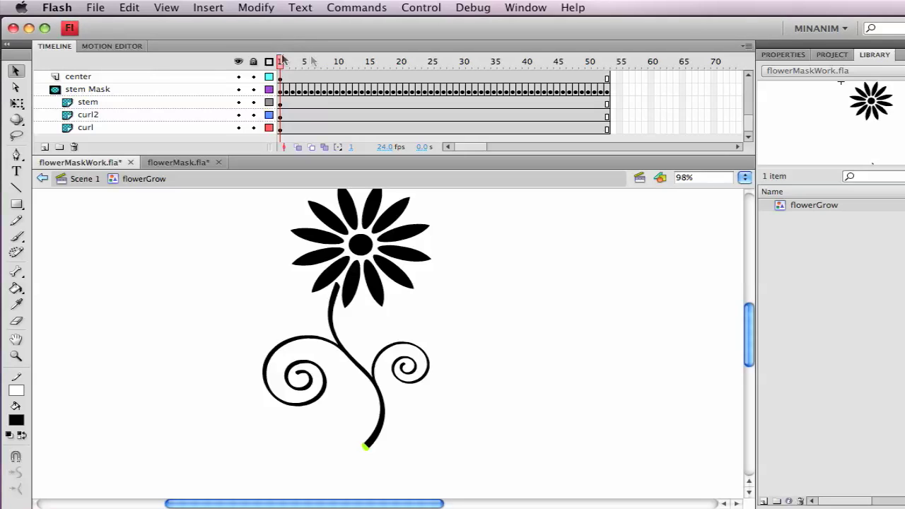
key("z")
left_click_drag(308, 363, 216, 269)
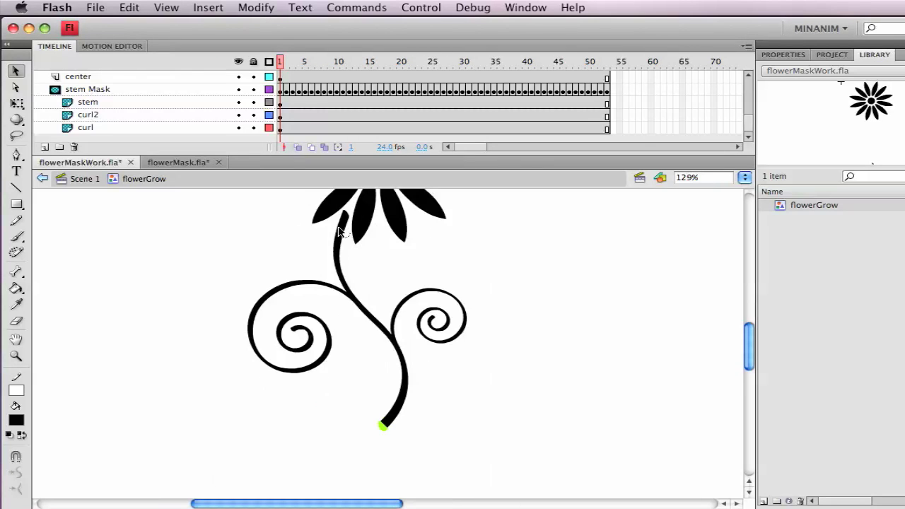
left_click_drag(282, 61, 606, 34)
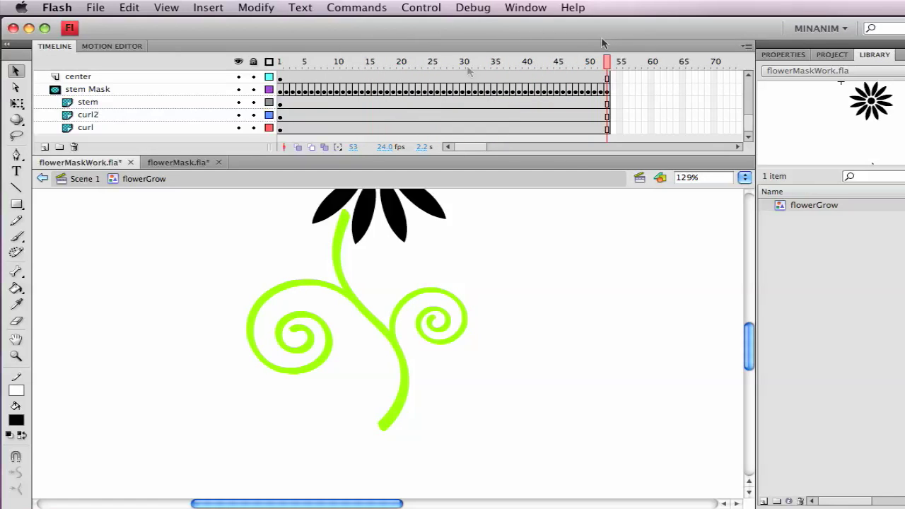
Place a flowerGrow instance on Scene 1's stage and extend the main layer to frame 63
left_click(84, 181)
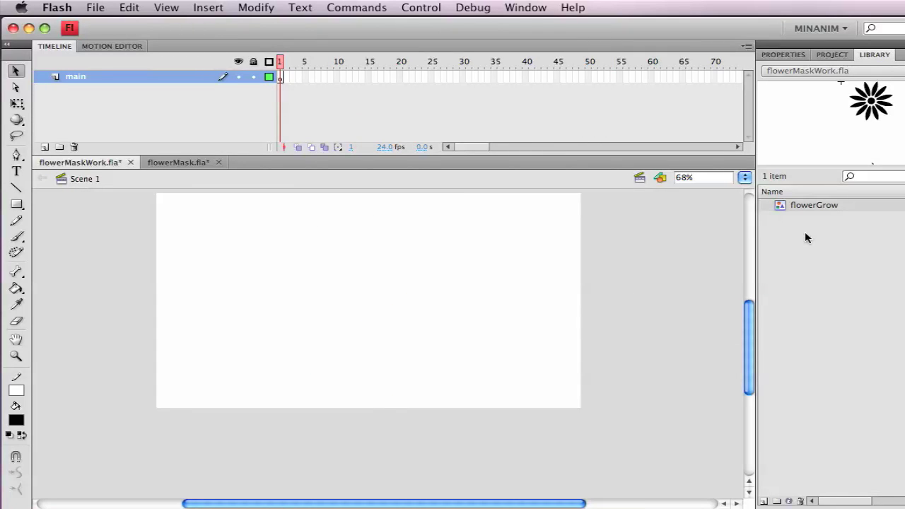
left_click_drag(778, 205, 389, 286)
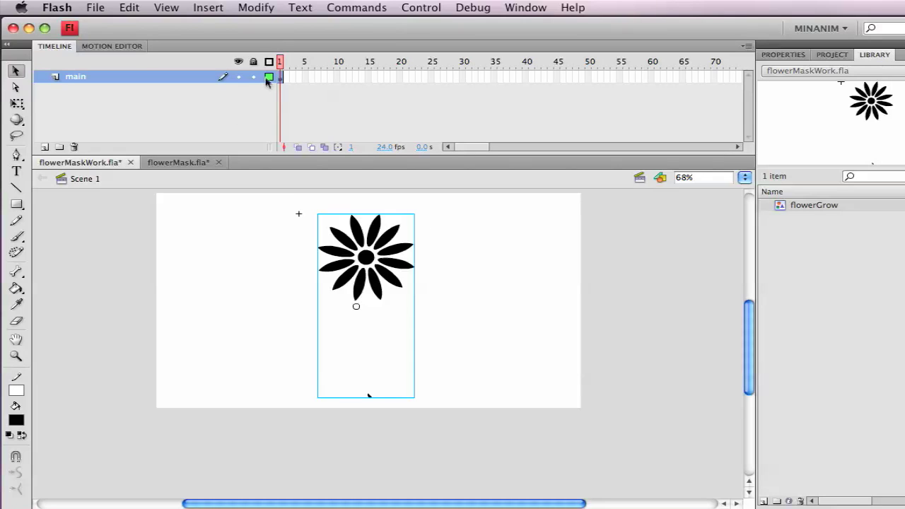
left_click(670, 76)
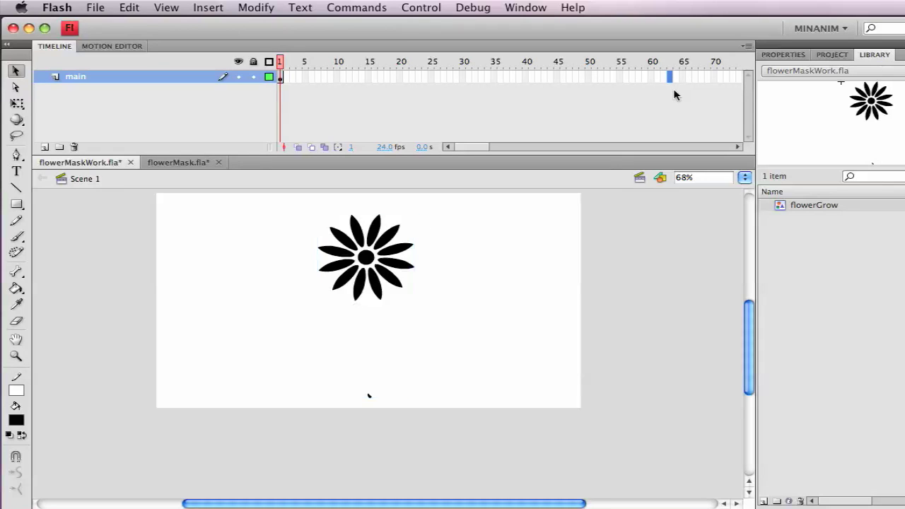
key("F5")
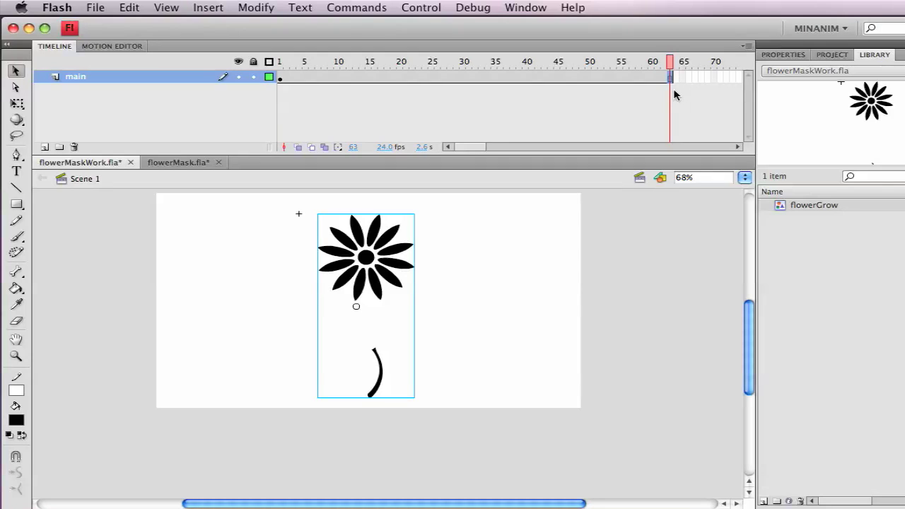
left_click_drag(672, 64, 253, 40)
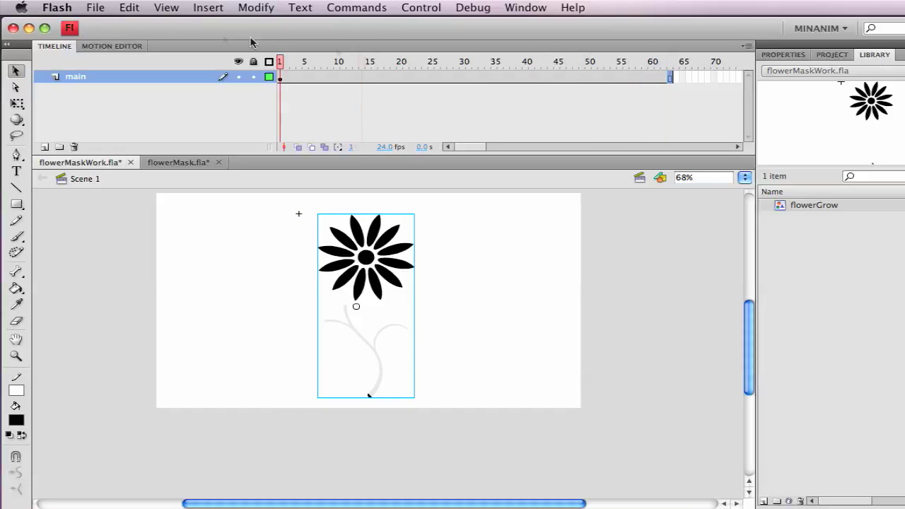
Set the flowerGrow instance's looping to Play Once, then test the movie
left_click(399, 251)
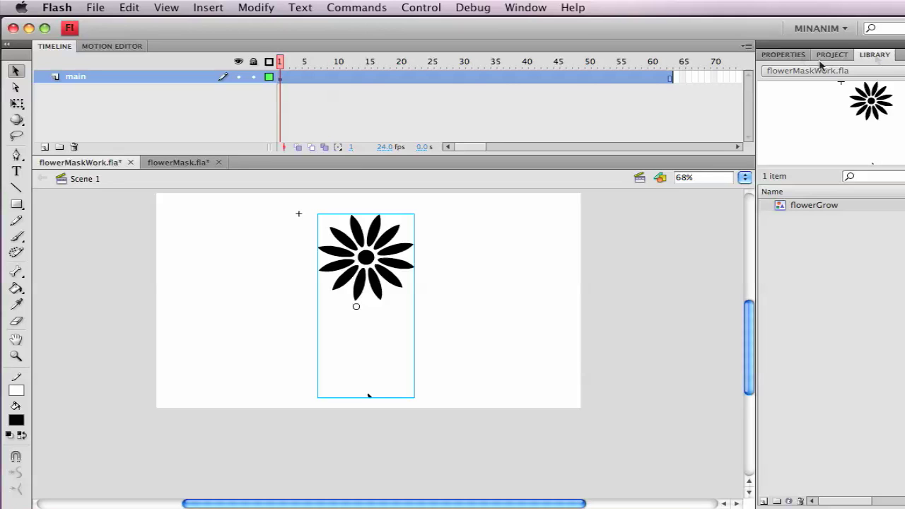
left_click(783, 54)
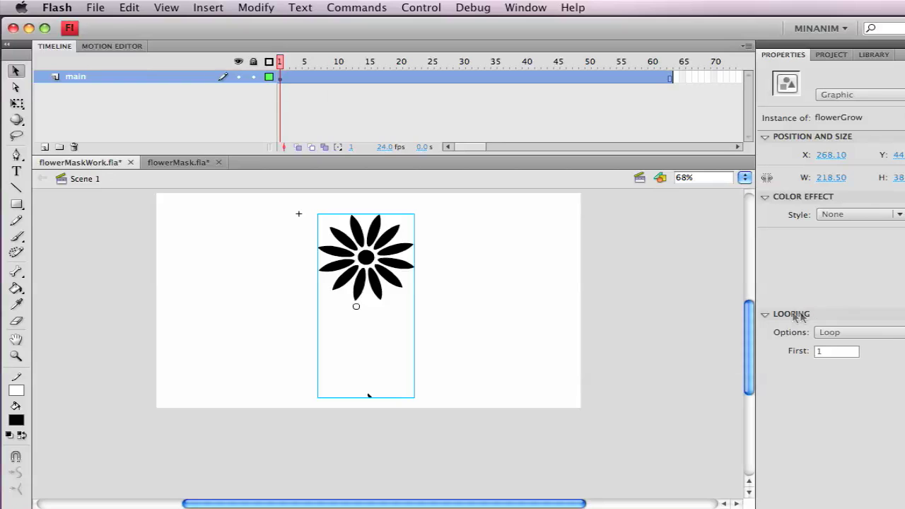
left_click(843, 333)
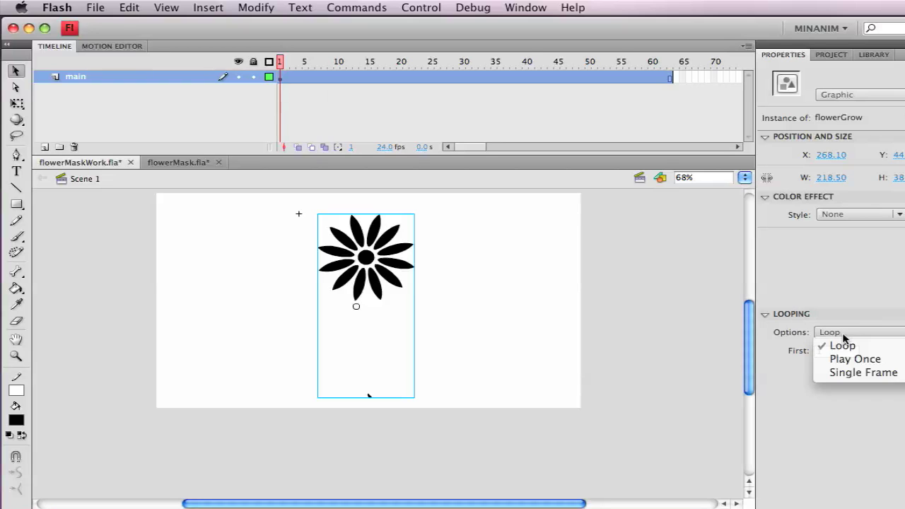
left_click(849, 359)
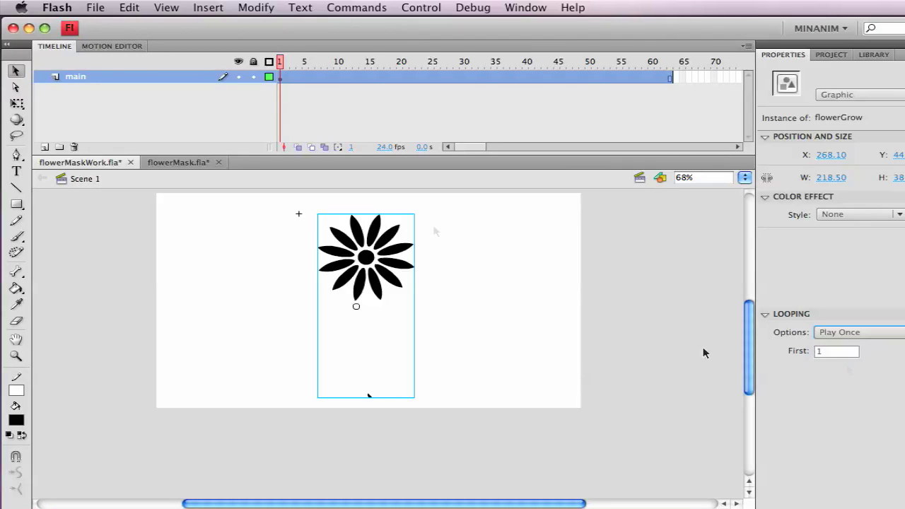
mouse_move(343, 77)
left_mouse_down()
mouse_move(477, 88)
mouse_move(653, 81)
left_mouse_up()
key("super+Return")
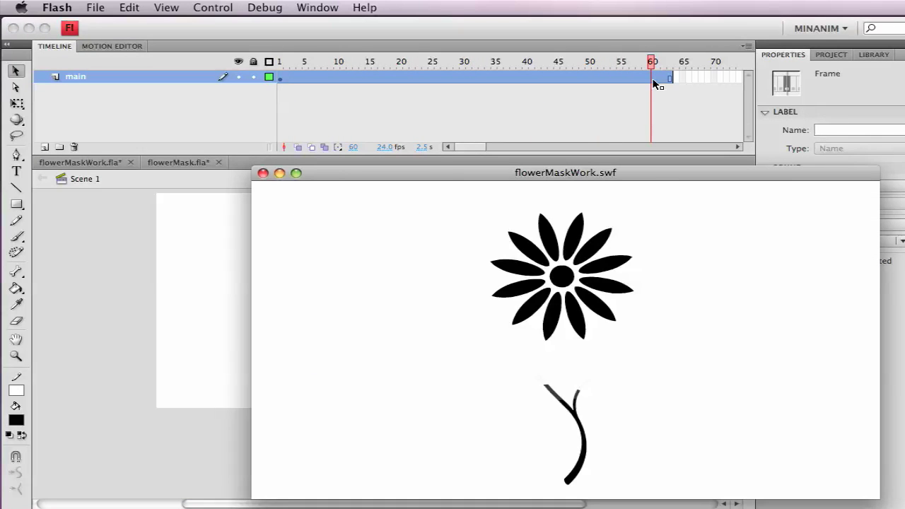